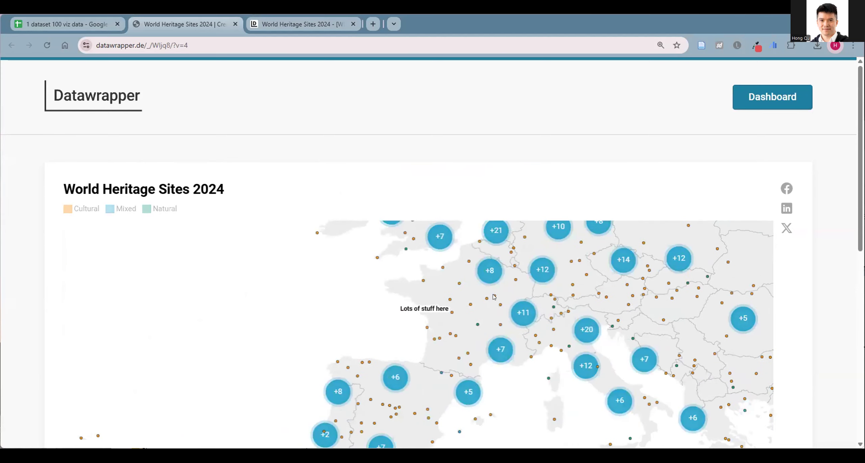
Step: Highlight the Natural, Mixed and Cultural sites one at a time using the legend of the published World Heritage Sites 2024 map
left_click(442, 268)
scroll(510, 345, "down", 5)
scroll(510, 345, "up", 3)
left_click(210, 234)
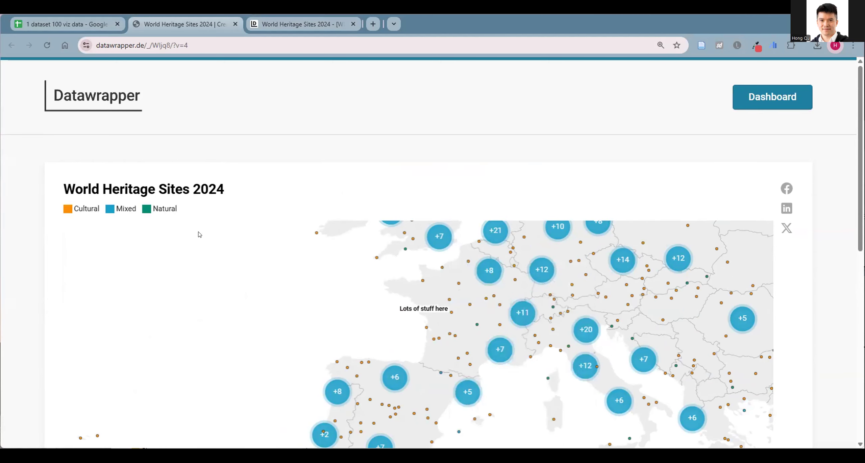
left_click(145, 209)
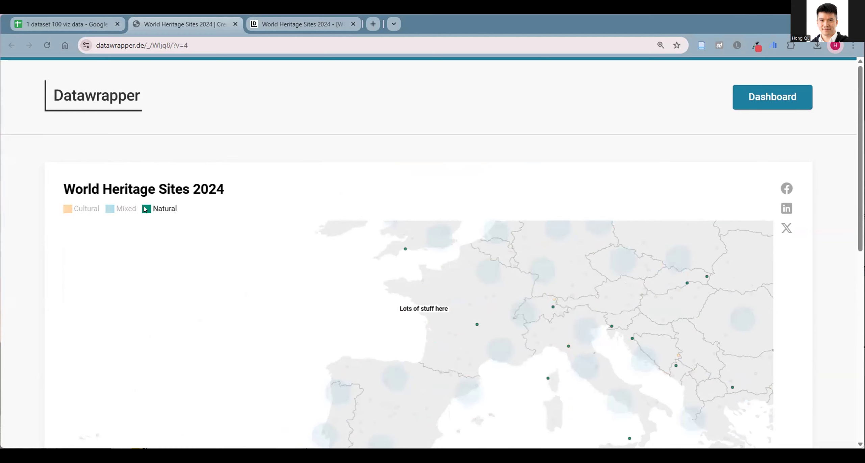
left_click(111, 209)
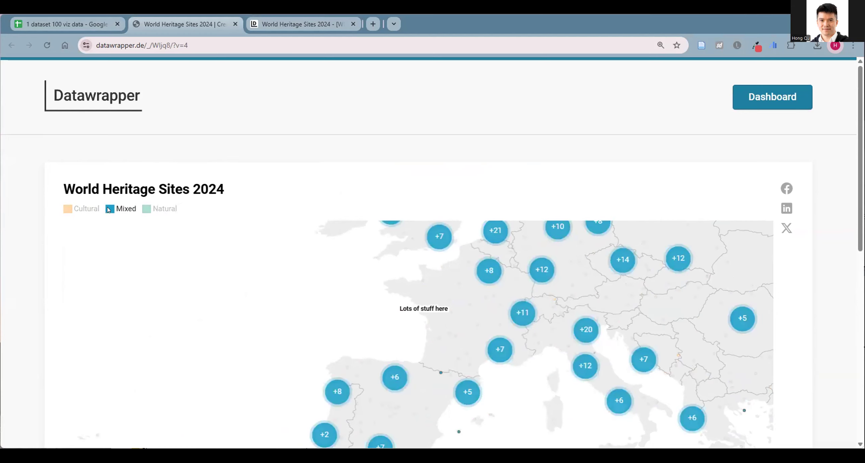
left_click(68, 209)
left_click(68, 208)
Step: Pan the published World Heritage Sites 2024 map from western Europe across to eastern Europe and northern Russia
scroll(756, 294, "down", 5)
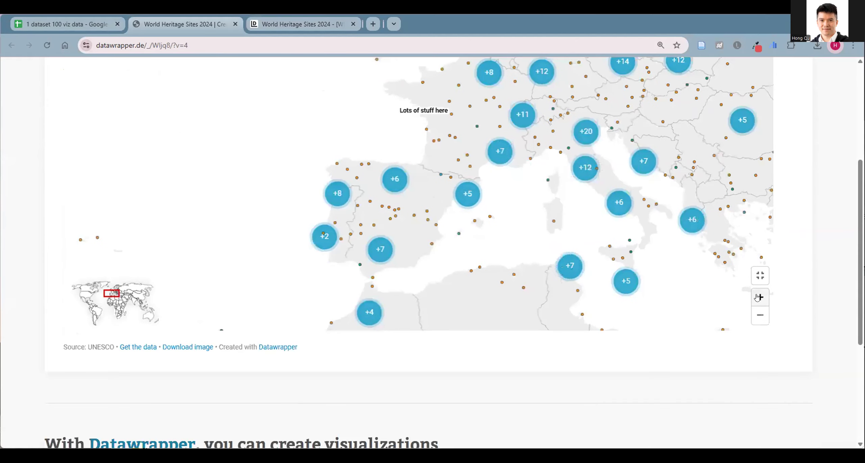
left_click_drag(267, 272, 456, 189)
scroll(496, 180, "down", 4)
scroll(495, 179, "up", 6)
left_click_drag(743, 217, 209, 271)
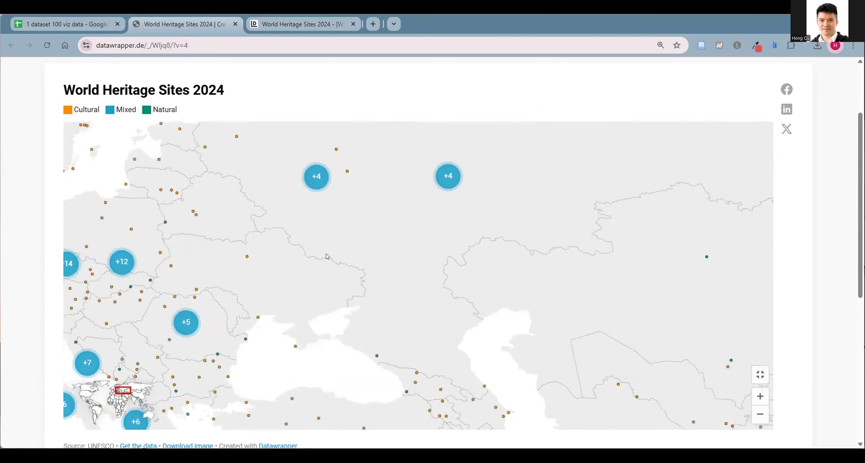
left_click_drag(326, 247, 321, 397)
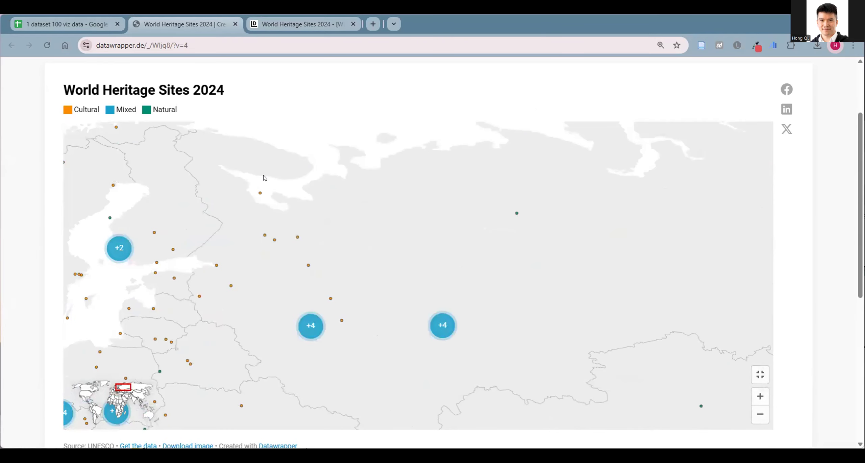
Step: Switch to the Google Sheets dataset, look over the "4. World Heritage Site -clean" sheet and copy its URL
left_click(66, 24)
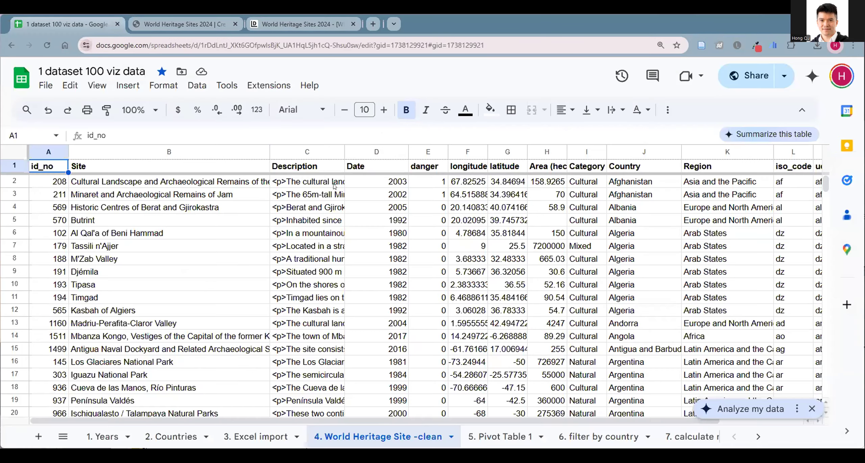
scroll(406, 360, "down", 3)
scroll(407, 360, "up", 3)
left_click_drag(398, 423, 199, 429)
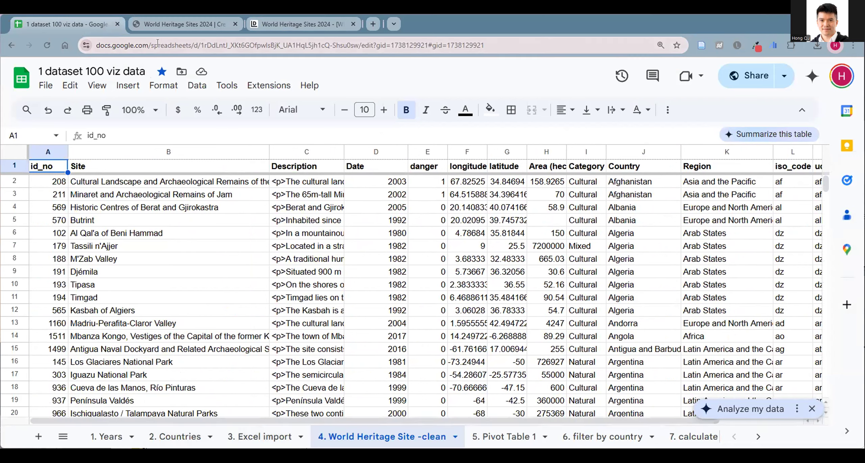
left_click(174, 46)
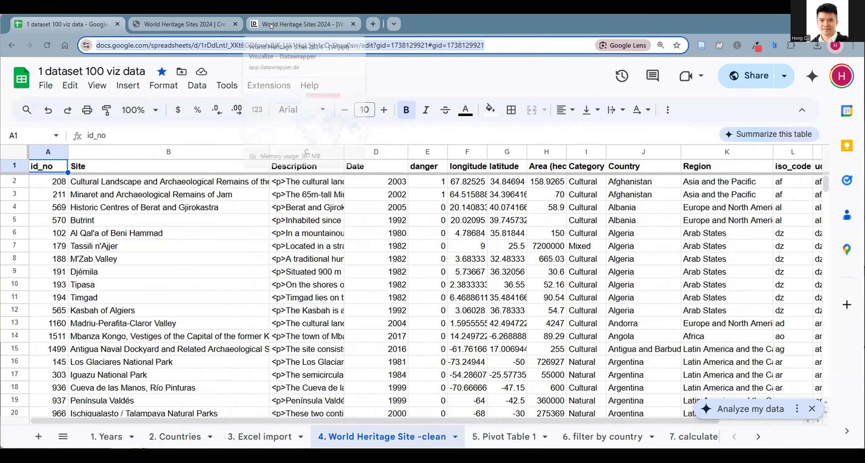
Step: Open datawrapper.de in a new browser tab and create a new symbol map from the dashboard
left_click(198, 21)
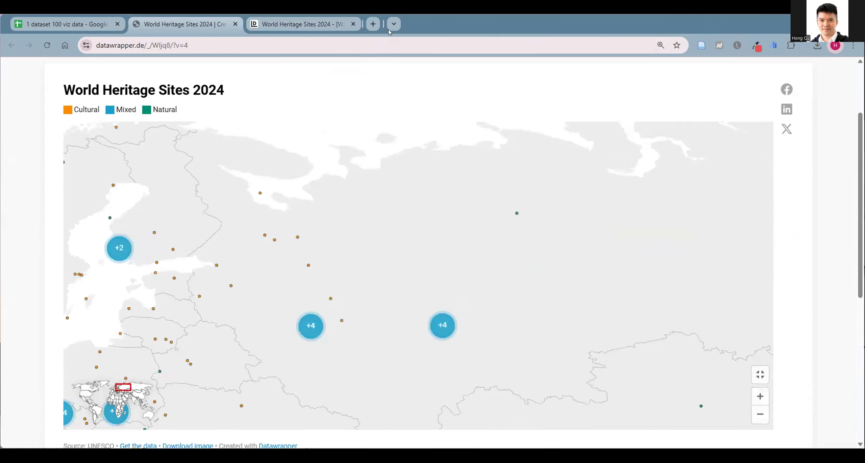
left_click(373, 23)
type("da")
key("Return")
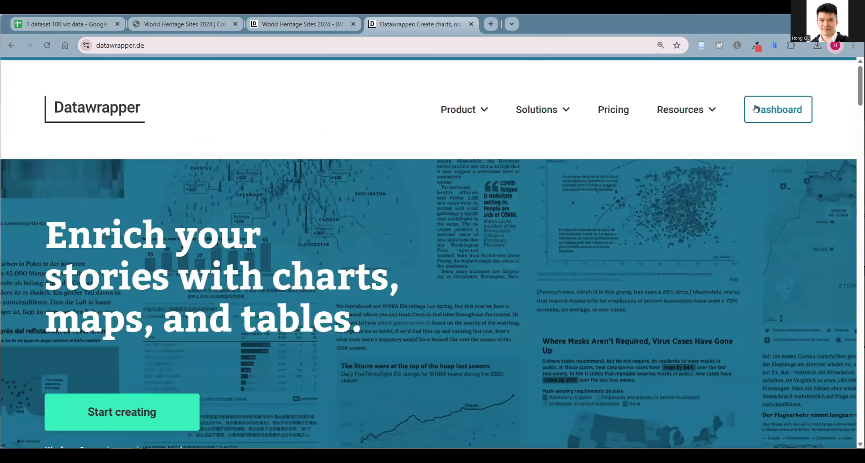
left_click(755, 109)
mouse_move(664, 85)
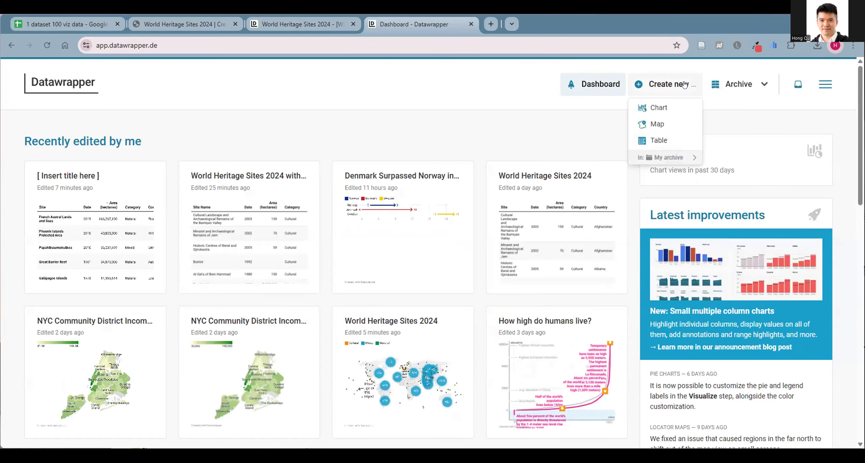
left_click(658, 125)
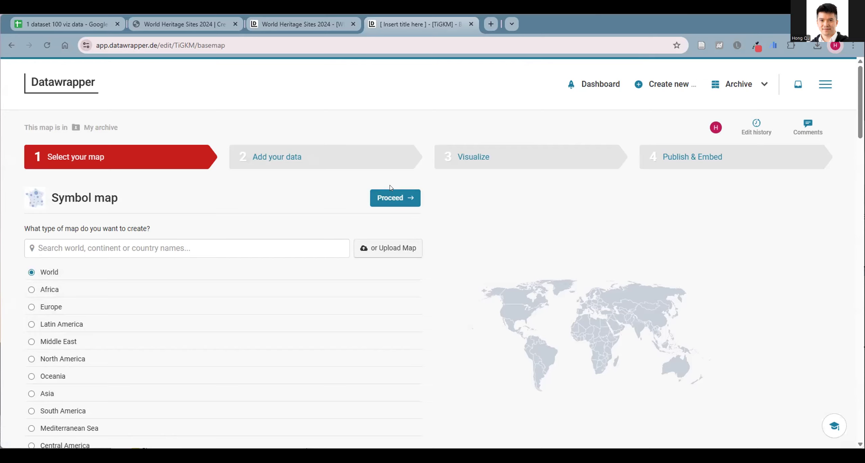
Step: Review the available base maps, keep World as the map type and proceed to adding data
scroll(164, 353, "down", 5)
scroll(146, 306, "up", 5)
left_click(387, 202)
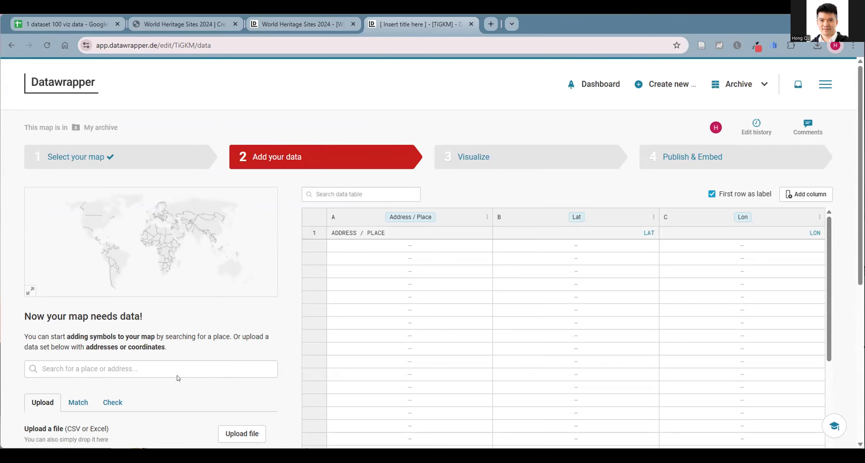
Step: Connect the symbol map's data to the Google Sheet by pasting the copied spreadsheet URL
scroll(164, 389, "down", 3)
scroll(368, 264, "down", 5)
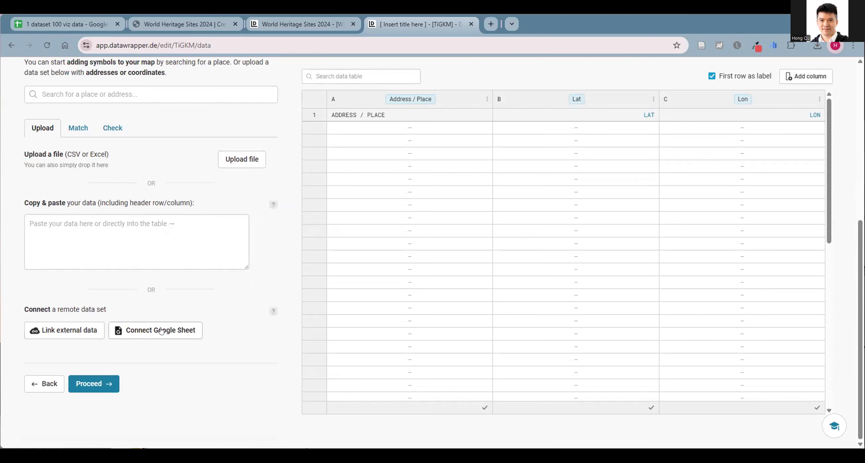
scroll(161, 330, "up", 3)
scroll(161, 333, "down", 3)
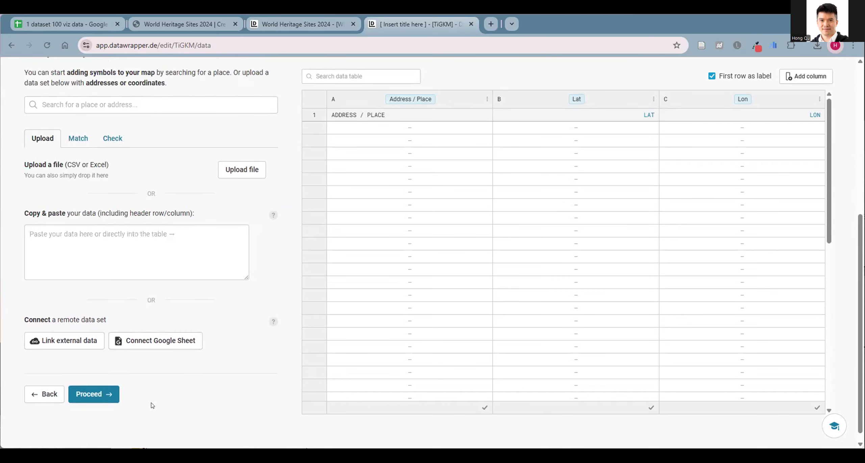
left_click(162, 337)
left_click(131, 368)
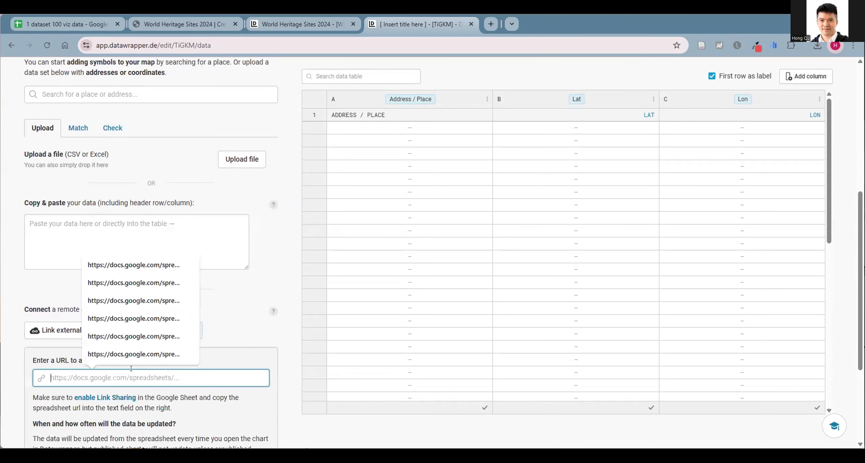
key("ctrl+v")
scroll(203, 355, "down", 4)
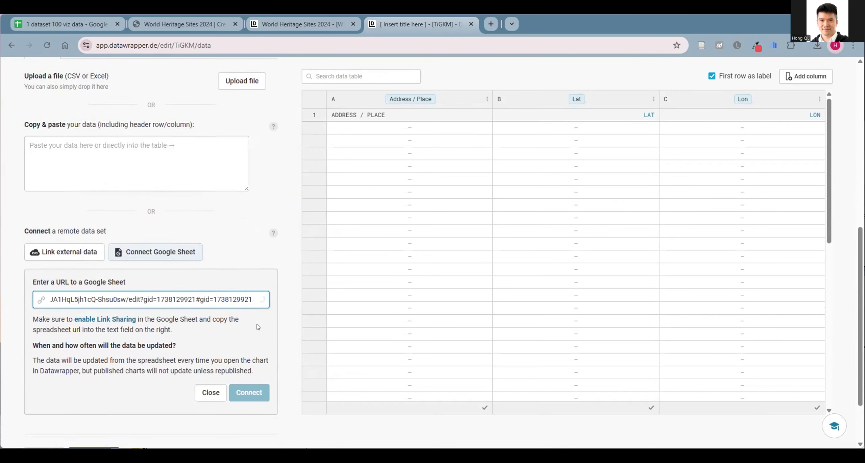
left_click(243, 323)
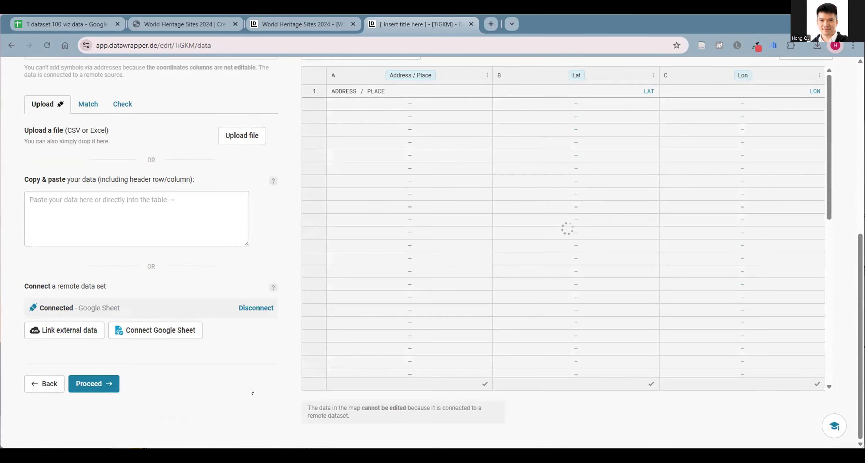
scroll(250, 391, "up", 2)
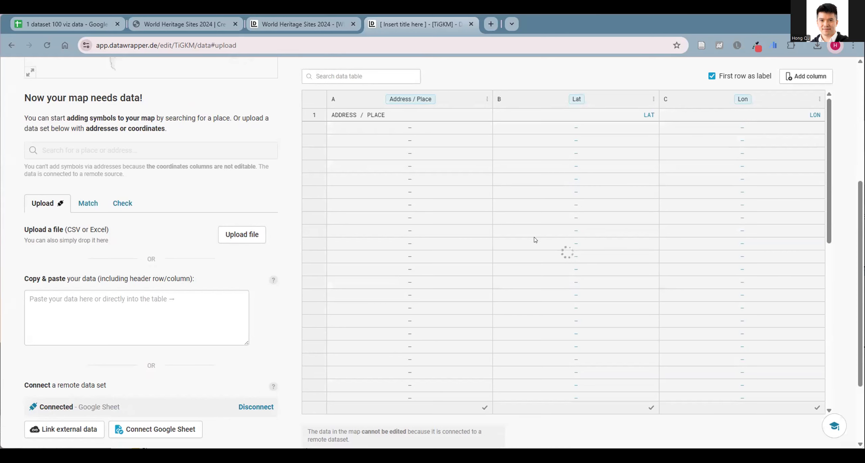
scroll(114, 258, "up", 3)
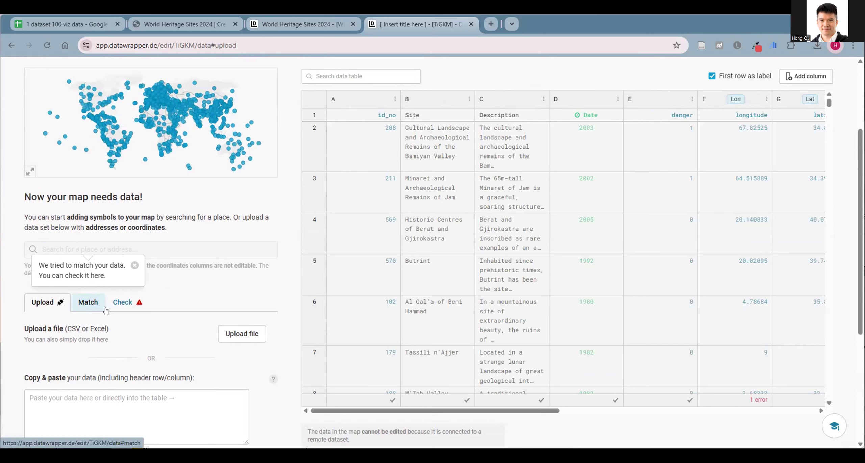
Step: Review the column matching, assigning Area (hectares) to the symbol size and Category to the symbol color
left_click(90, 305)
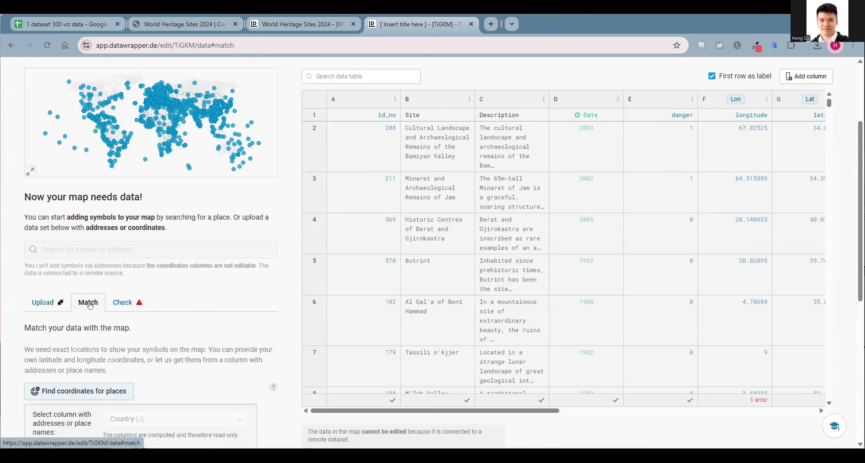
scroll(105, 309, "down", 3)
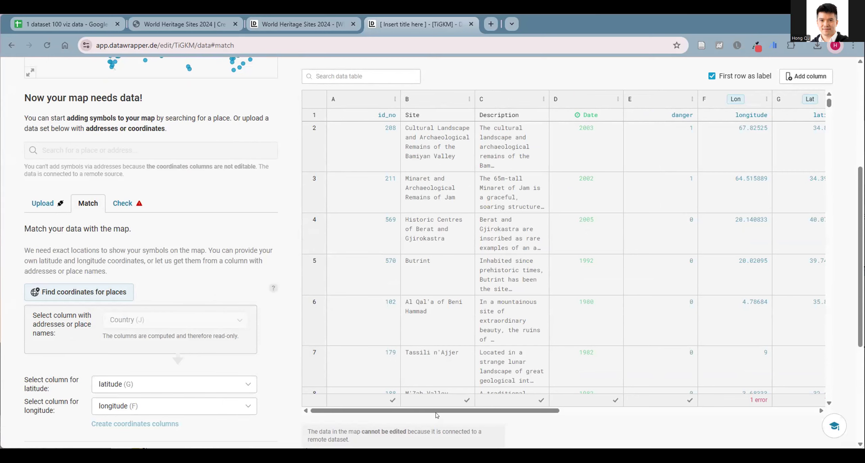
left_click_drag(437, 412, 579, 412)
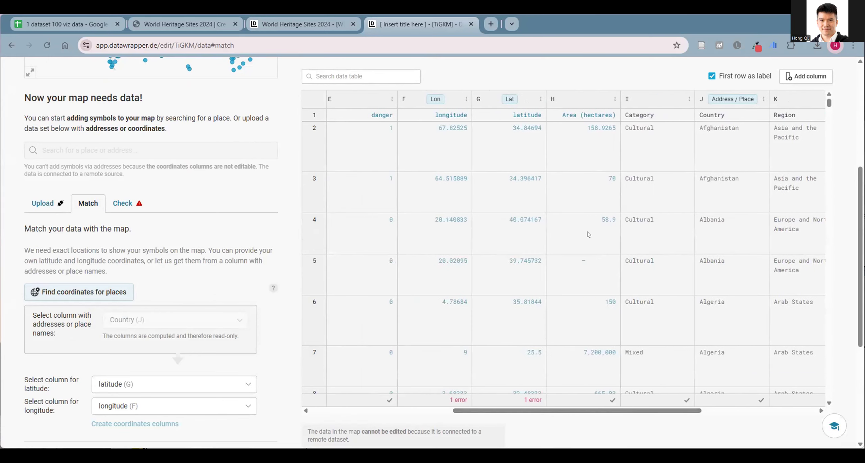
scroll(588, 234, "up", 3)
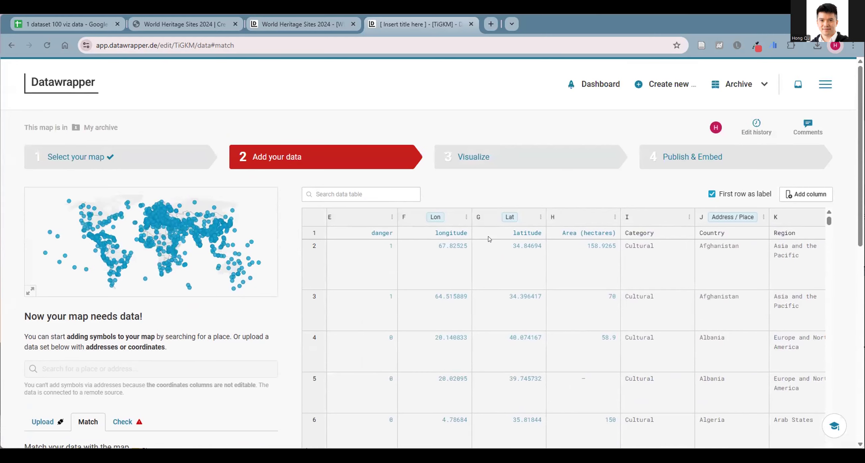
scroll(494, 254, "down", 3)
scroll(115, 271, "down", 4)
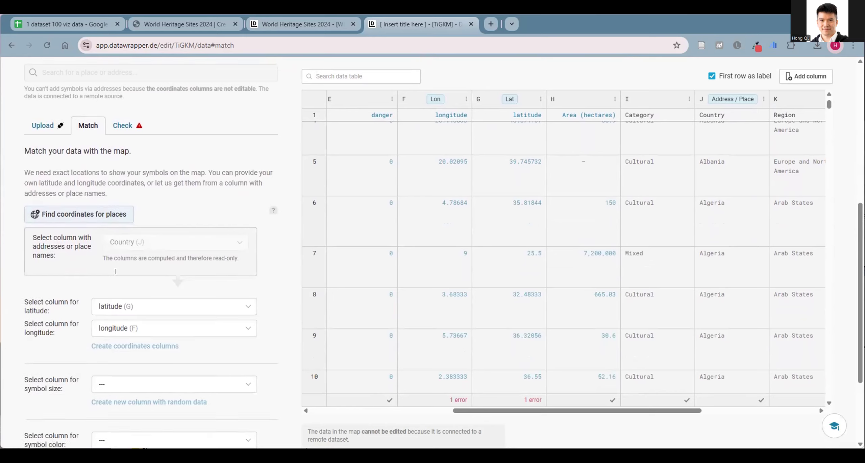
scroll(115, 271, "down", 3)
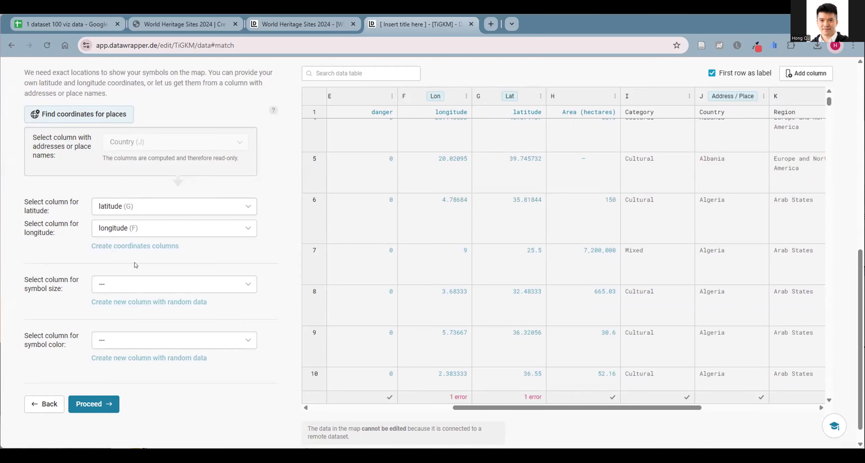
left_click(102, 286)
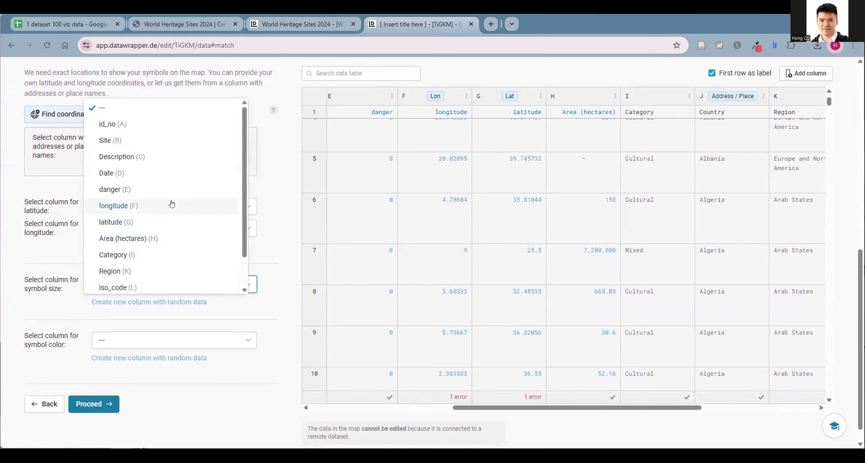
left_click(107, 240)
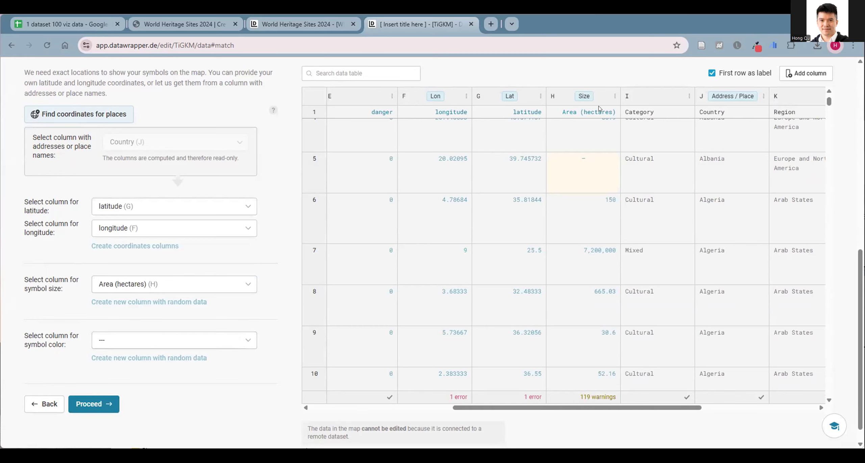
left_click(158, 343)
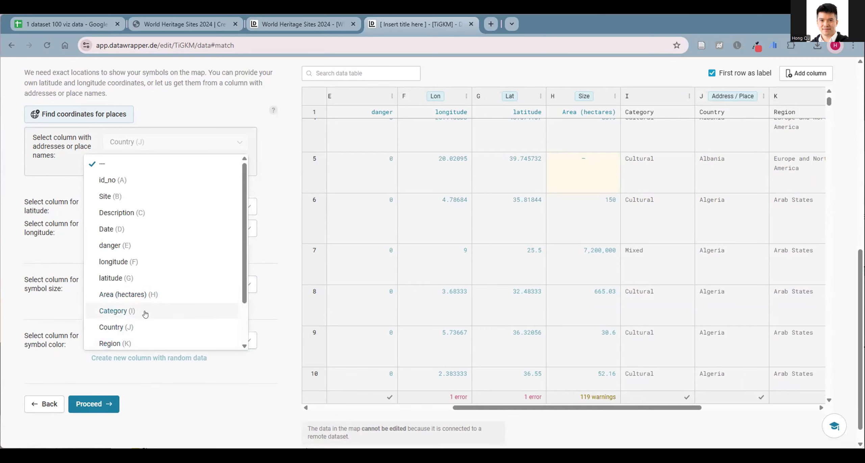
left_click(127, 370)
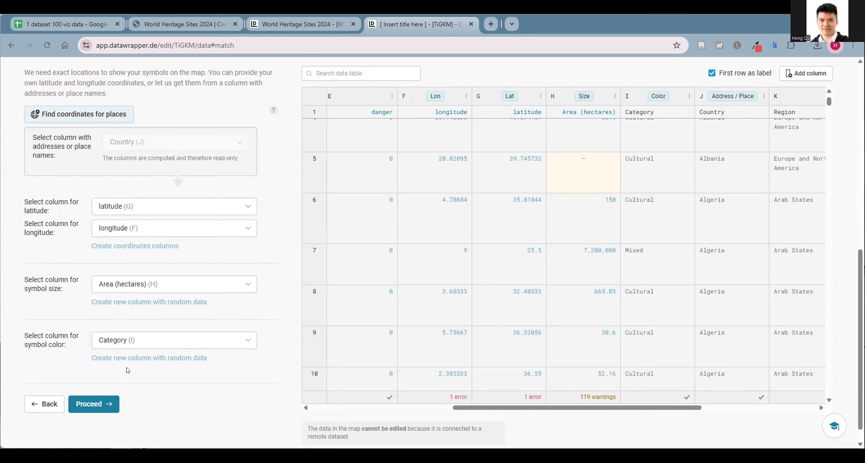
Step: Proceed to the data check and examine the imported table down to its last rows for problems
left_click(92, 403)
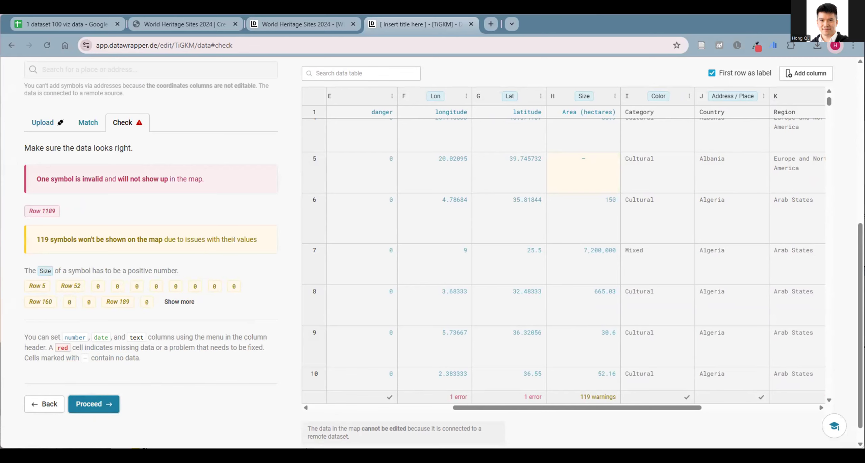
scroll(434, 337, "down", 6)
left_click_drag(829, 107, 824, 391)
left_click_drag(830, 353, 829, 428)
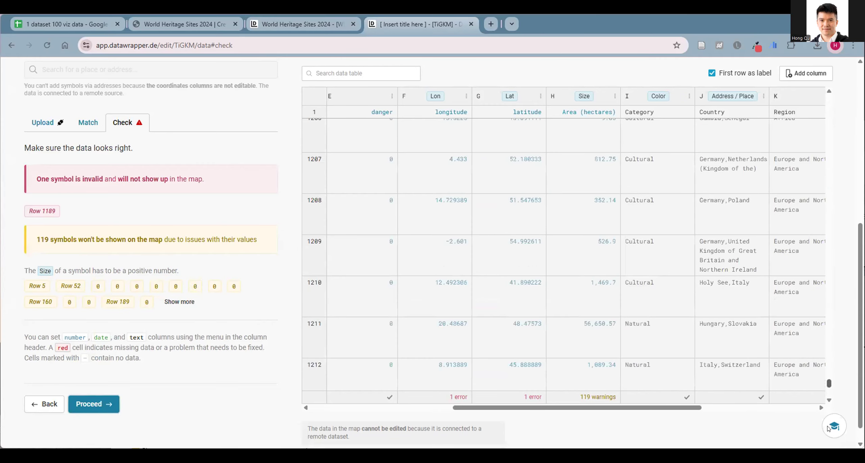
left_click_drag(827, 384, 828, 392)
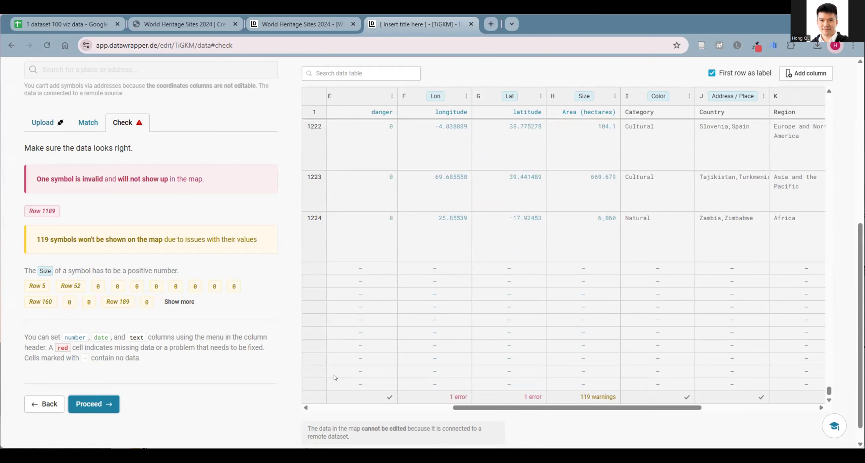
Step: Switch to the source Google Sheet, examine its last data rows for comparison, and return to the new map's data check
left_click(84, 24)
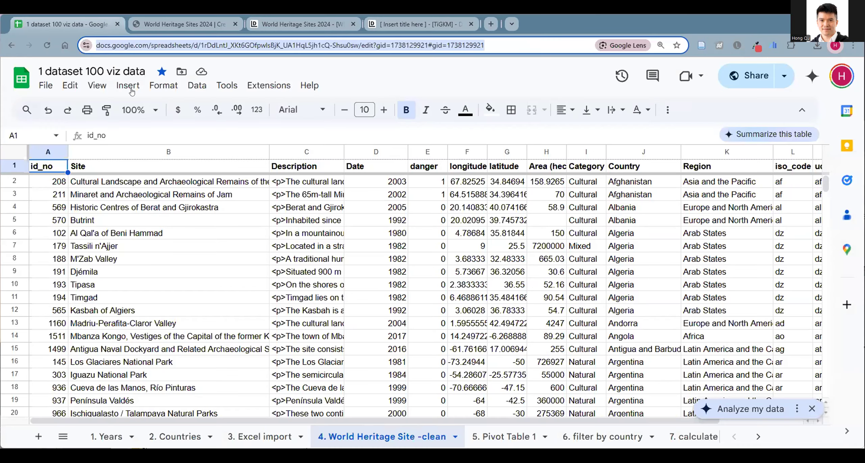
scroll(817, 293, "down", 6)
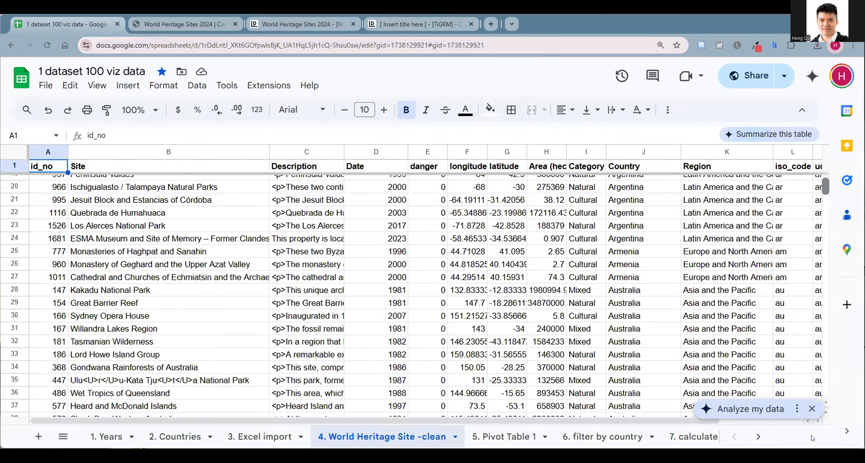
left_click_drag(826, 186, 812, 438)
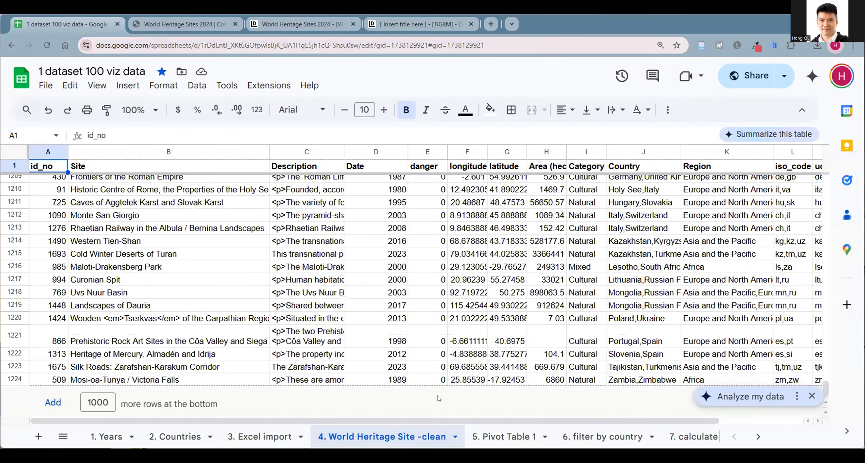
left_click(294, 24)
left_click(179, 19)
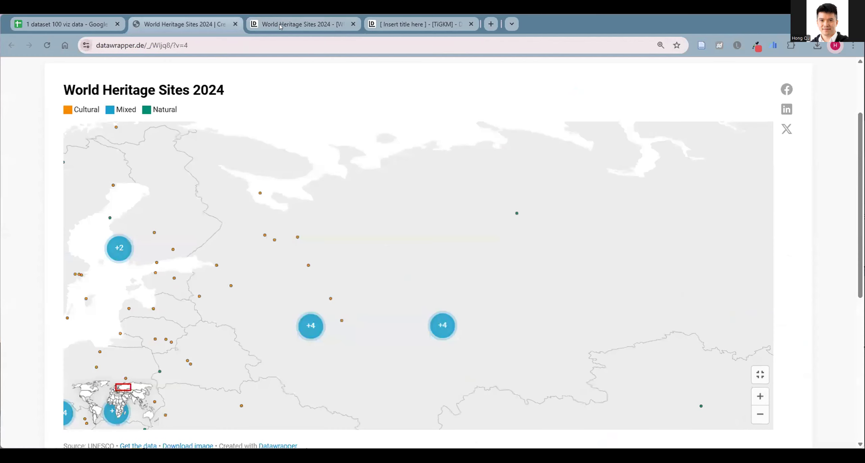
left_click(413, 24)
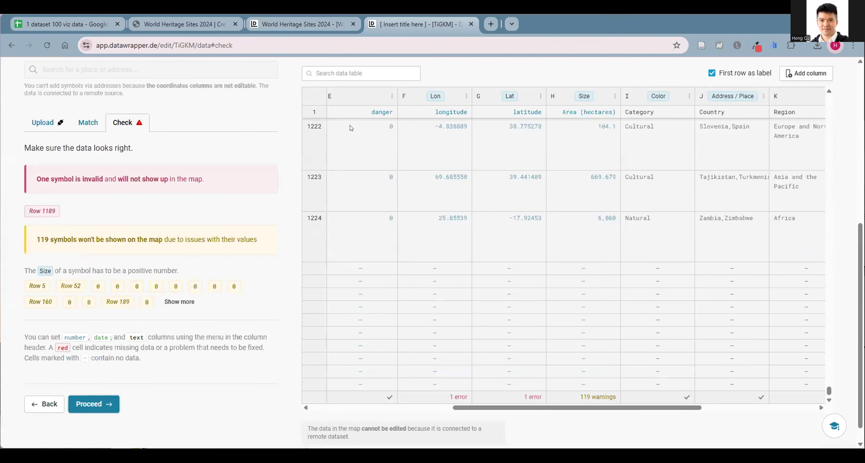
Step: Proceed to the Visualize stage, widen the map preview to 1200 px and review the refine options
left_click(95, 401)
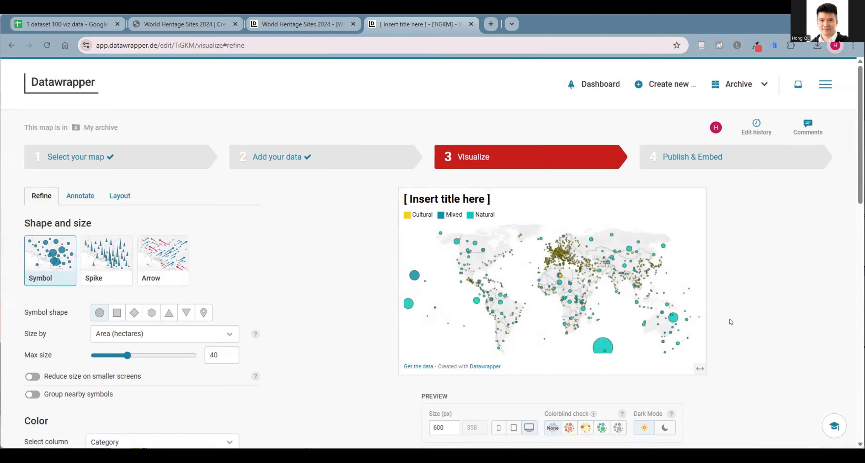
left_click_drag(733, 368, 841, 373)
scroll(548, 382, "down", 10)
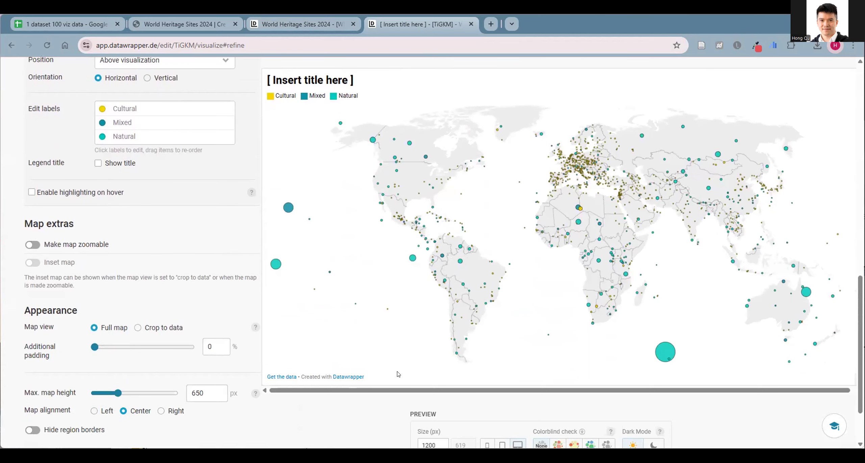
scroll(398, 374, "up", 3)
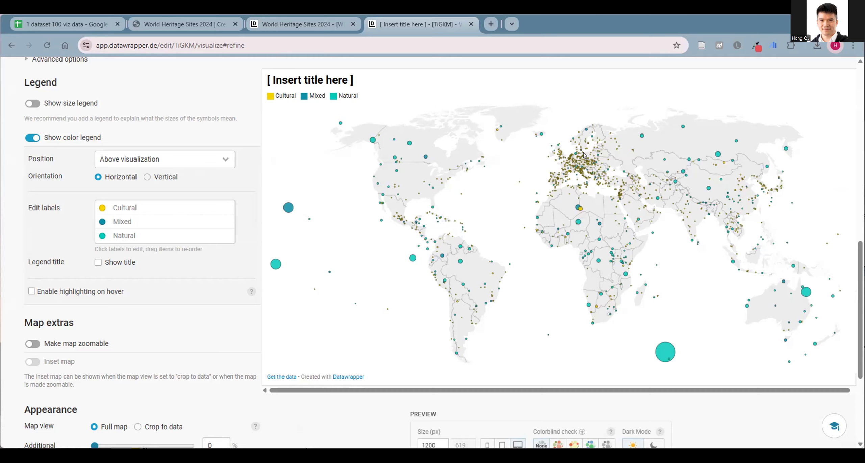
scroll(195, 227, "up", 3)
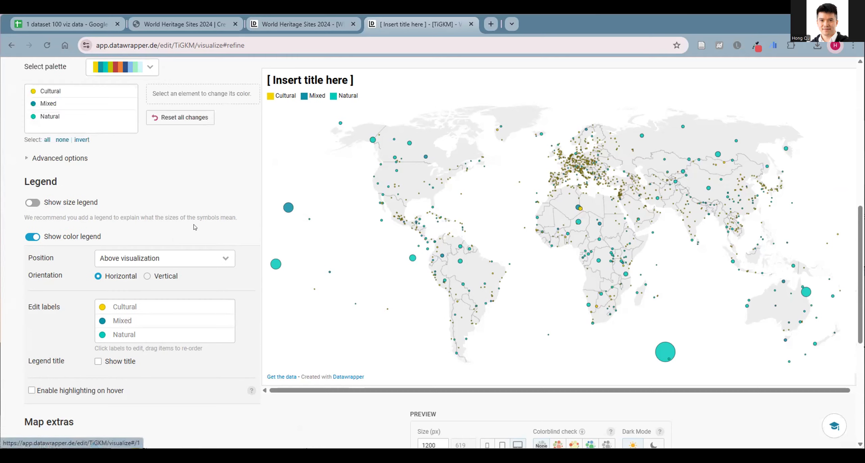
scroll(162, 233, "up", 10)
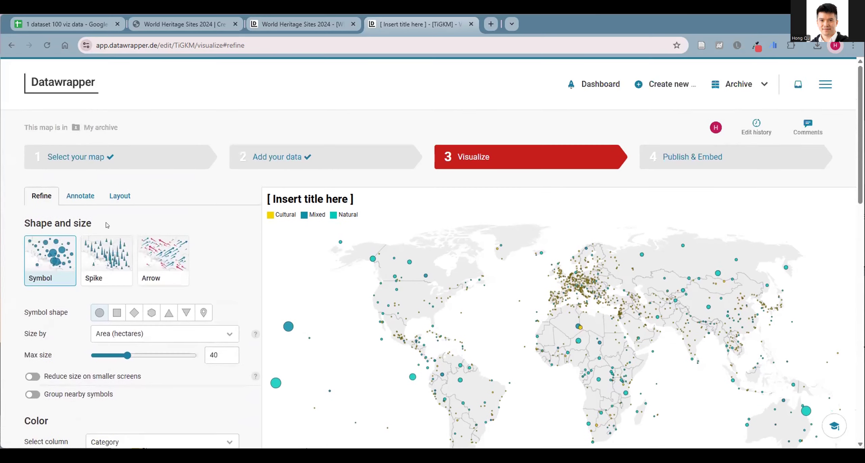
Step: Enable grouping of nearby symbols and, after trying a larger size of 71, set the maximum symbol size to 10
scroll(169, 281, "down", 3)
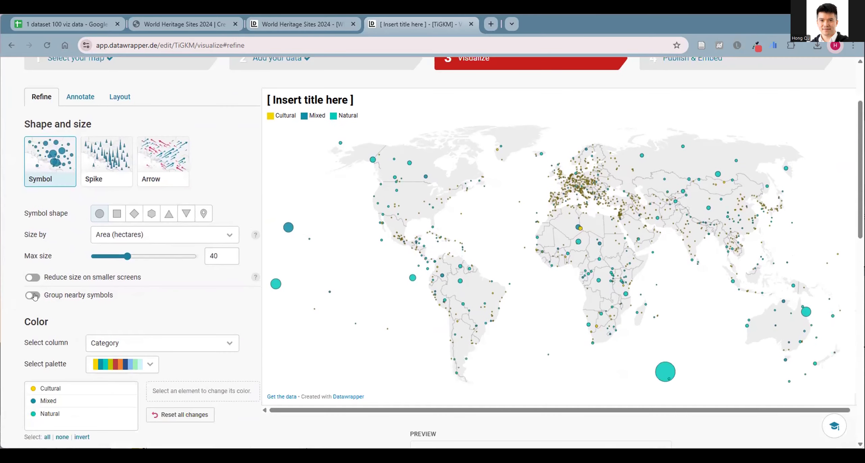
left_click(33, 295)
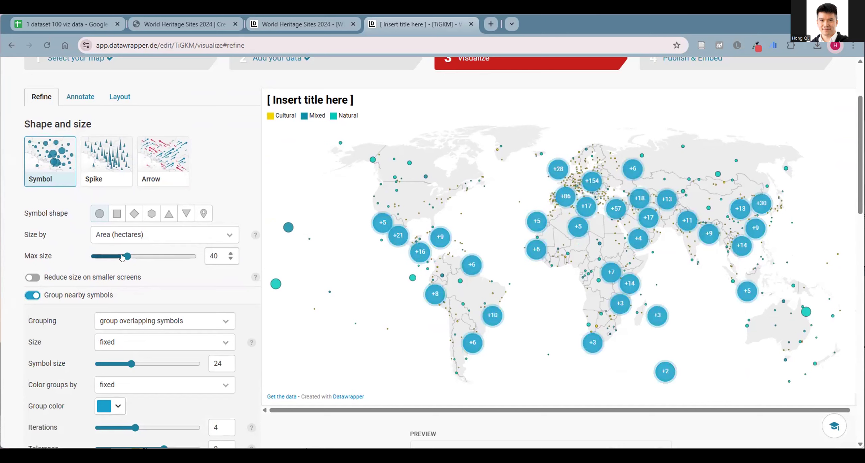
left_click_drag(125, 256, 157, 258)
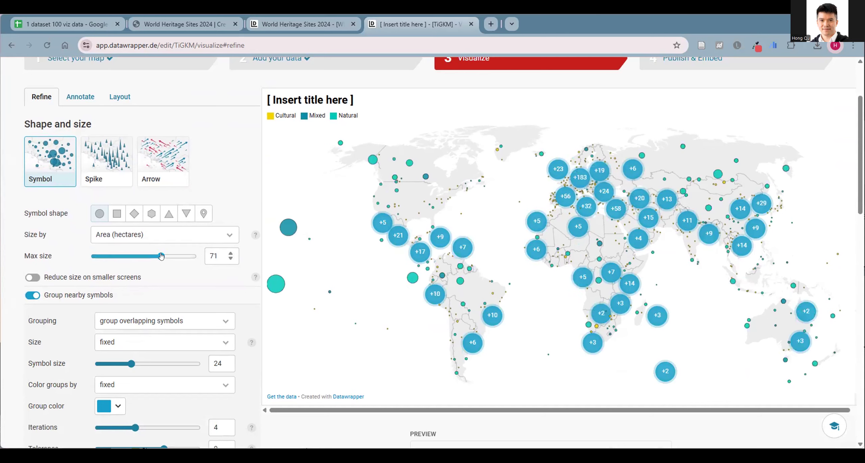
left_click(101, 256)
mouse_move(101, 257)
left_mouse_down()
mouse_move(87, 256)
mouse_move(98, 258)
left_mouse_up()
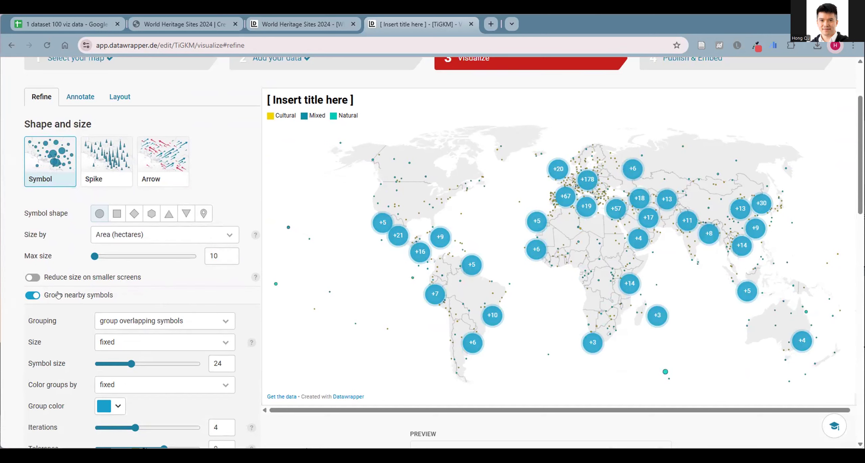
Step: Enable reducing the symbol size on smaller screens and inspect the symbols on the map
left_click(116, 277)
scroll(116, 263, "up", 3)
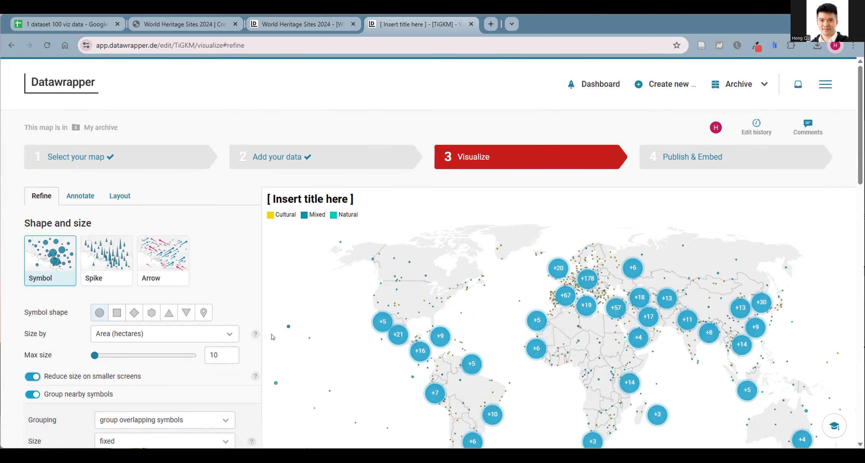
scroll(323, 343, "down", 3)
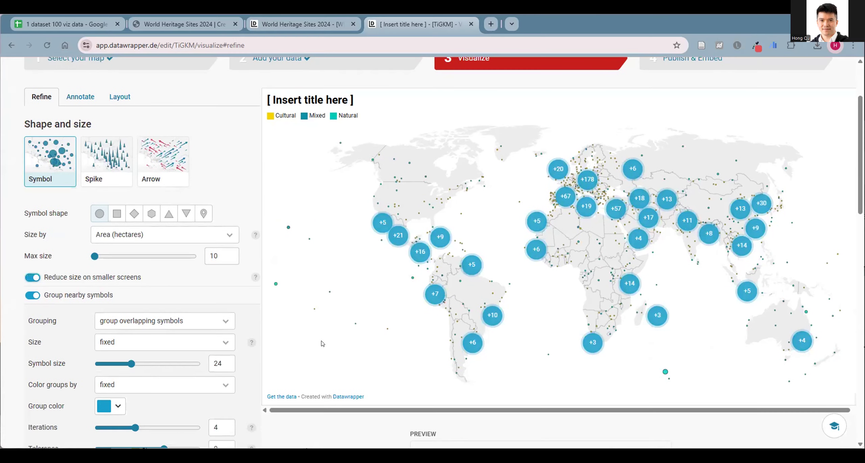
left_click(662, 368)
Step: Change the color of the Cultural category to orange
scroll(266, 304, "down", 6)
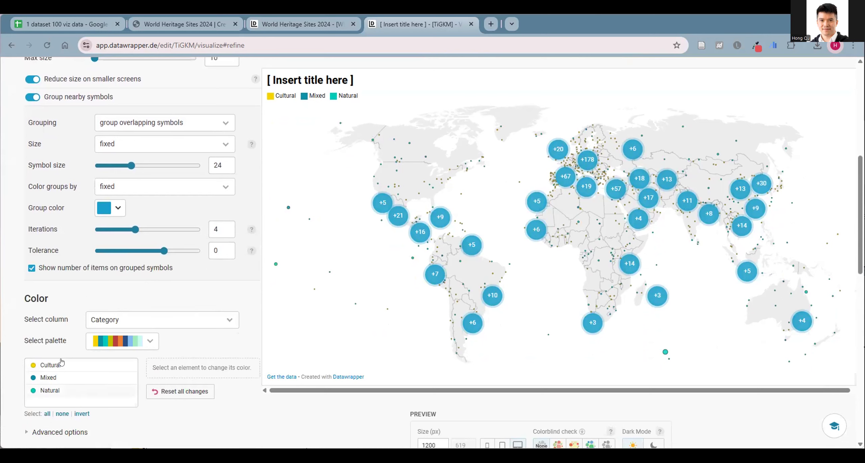
left_click(70, 368)
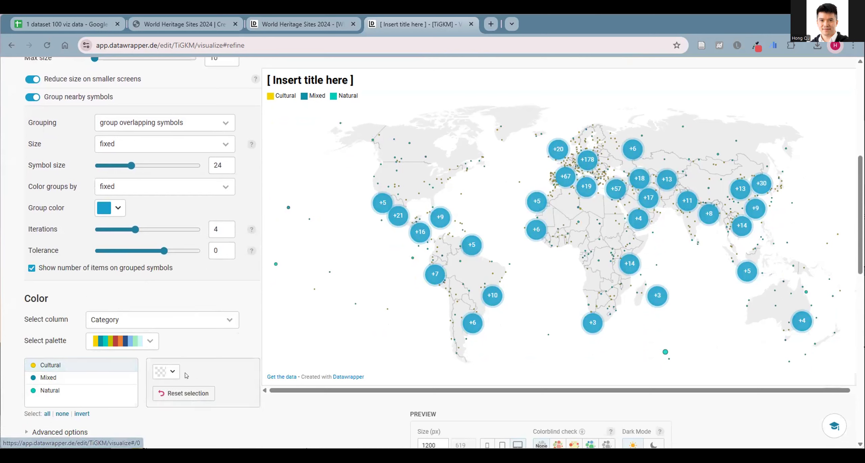
left_click(171, 372)
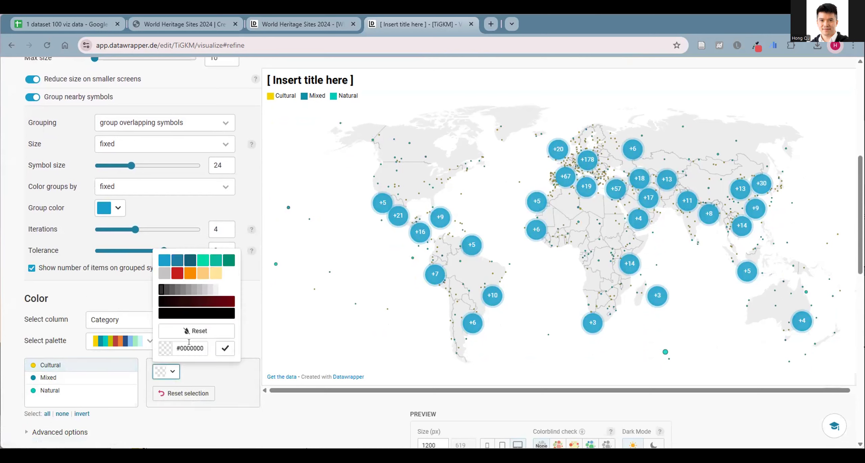
left_click(193, 273)
left_click(221, 349)
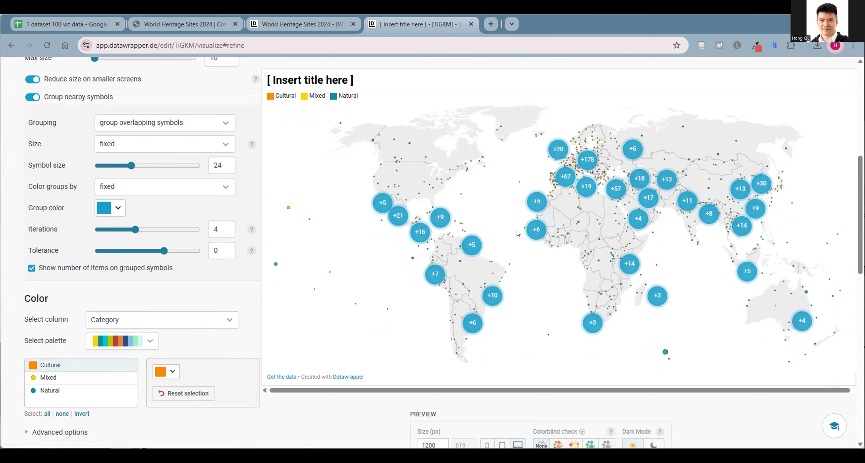
Step: Show the size legend with the nested circle layout and raise the maximum symbol size to 39
scroll(201, 327, "down", 3)
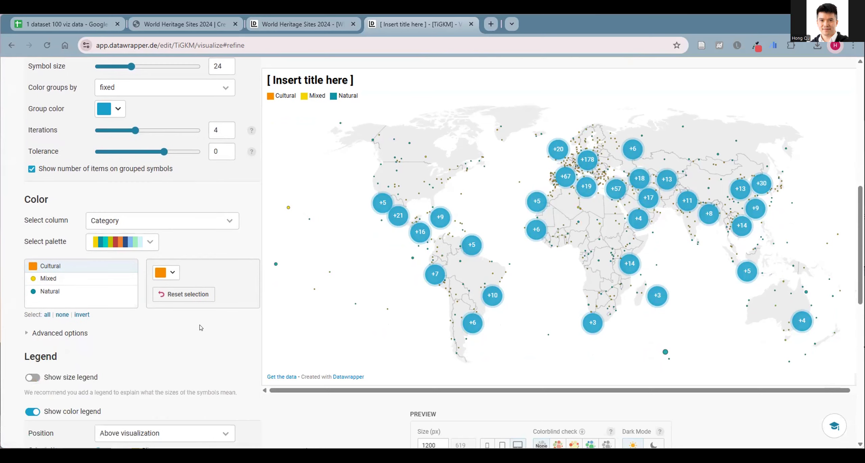
scroll(82, 326, "down", 3)
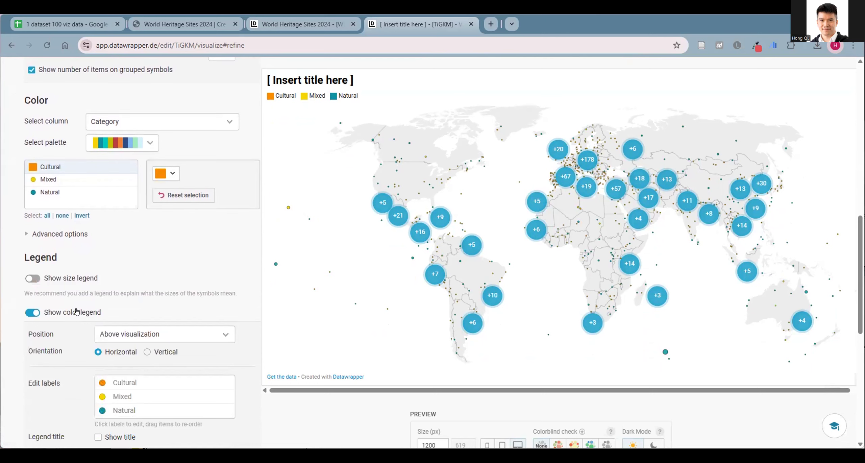
left_click(31, 279)
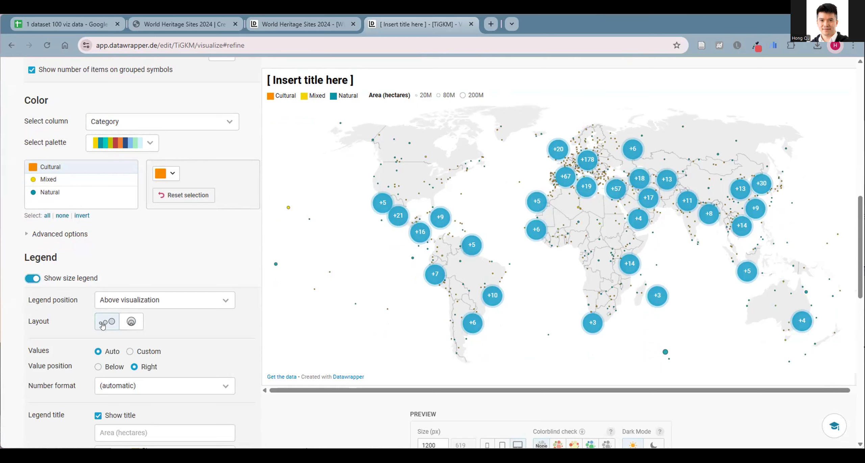
left_click(130, 321)
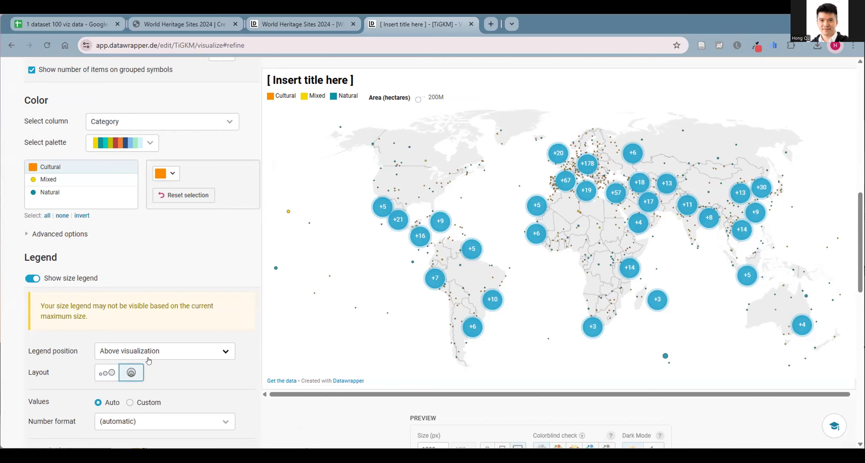
scroll(84, 167, "up", 8)
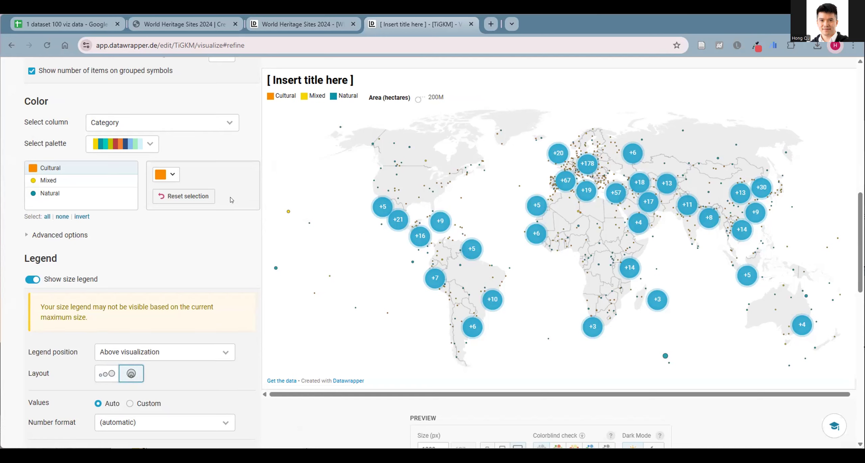
left_click_drag(94, 158, 124, 161)
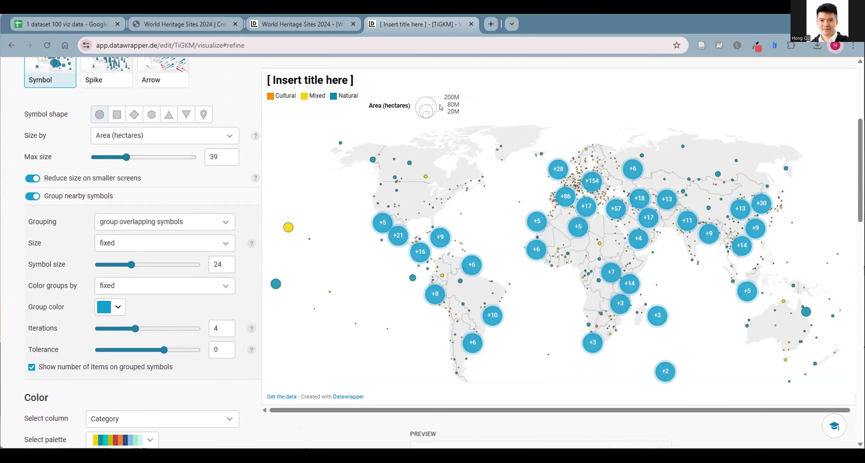
Step: Look through the remaining legend, map extras and appearance settings for the map
scroll(146, 321, "down", 12)
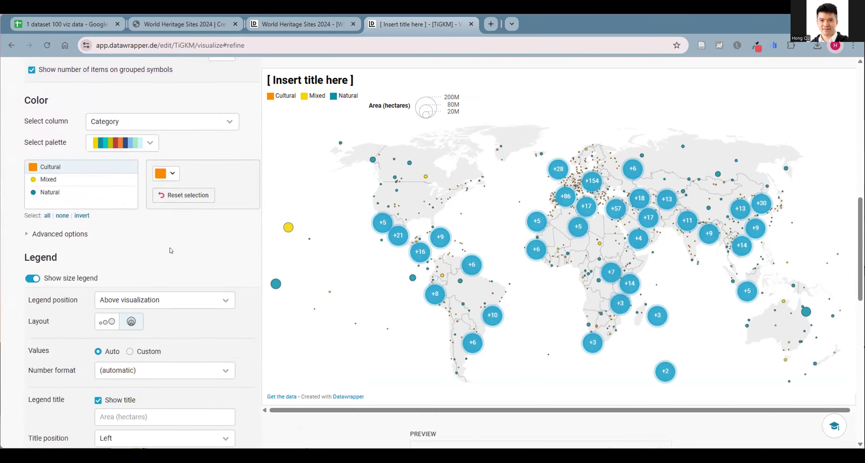
scroll(146, 320, "down", 6)
scroll(142, 331, "up", 2)
scroll(139, 335, "down", 2)
scroll(138, 335, "down", 3)
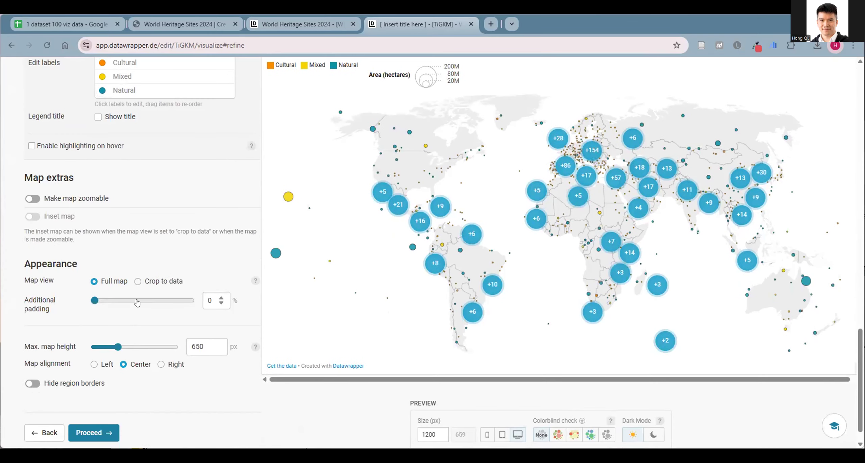
scroll(131, 294, "up", 10)
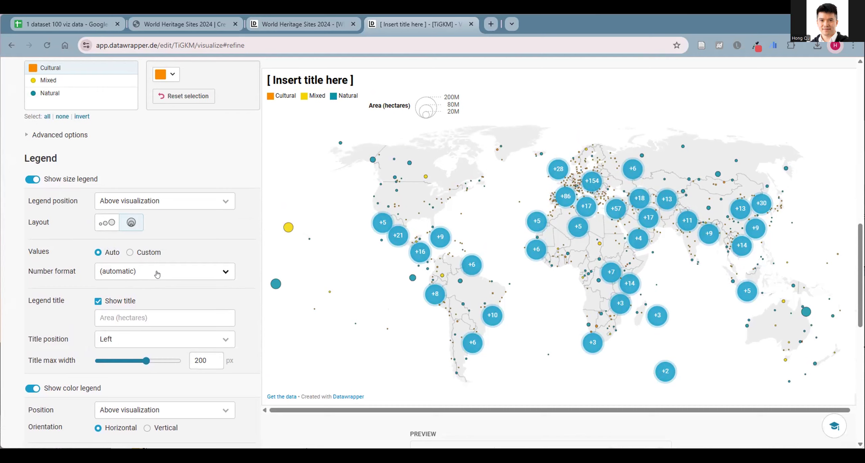
Step: Try the Right title position for the size legend, then set it back to Left
left_click(116, 337)
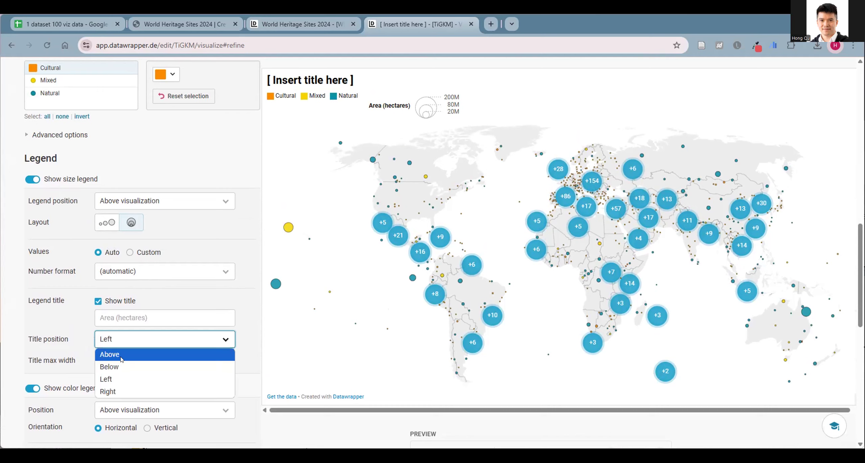
left_click(122, 390)
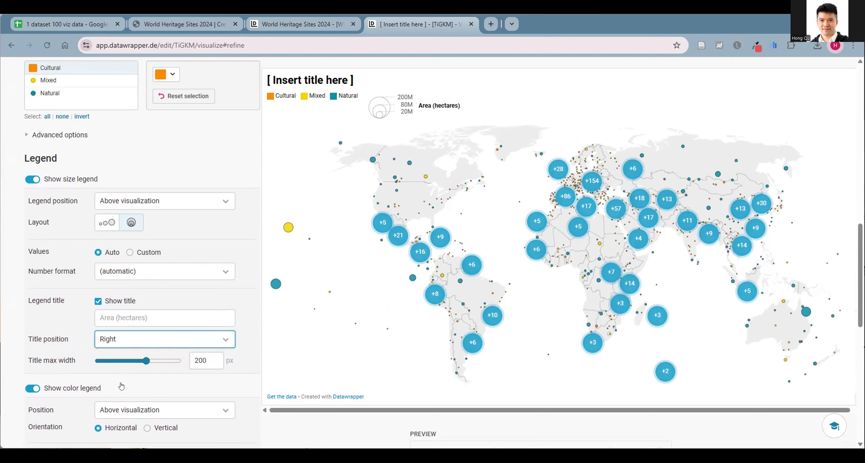
left_click(117, 337)
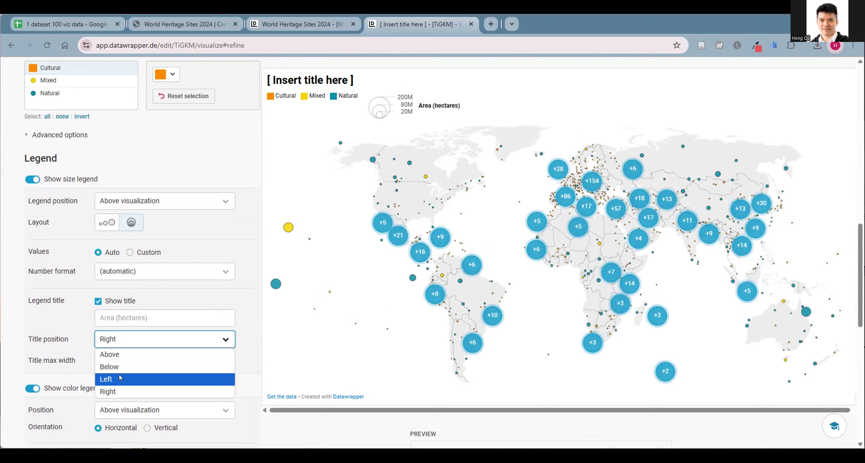
left_click(119, 377)
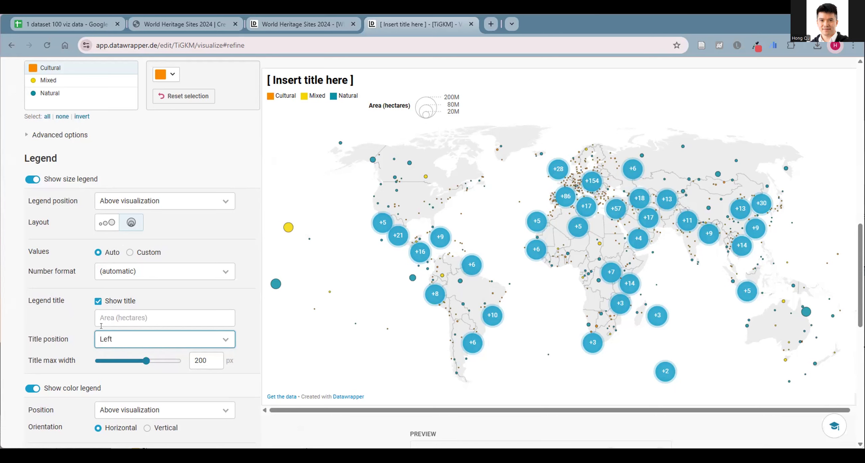
Step: Set the color legend's position to Inside, top left
scroll(73, 345, "down", 3)
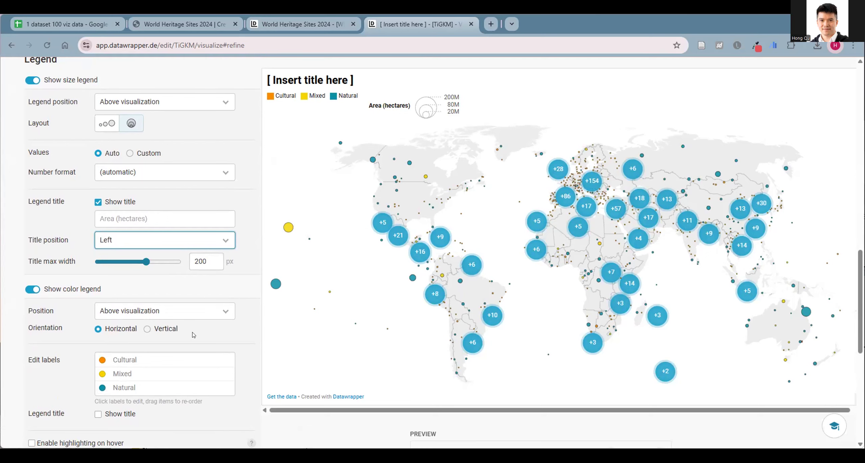
scroll(201, 335, "down", 3)
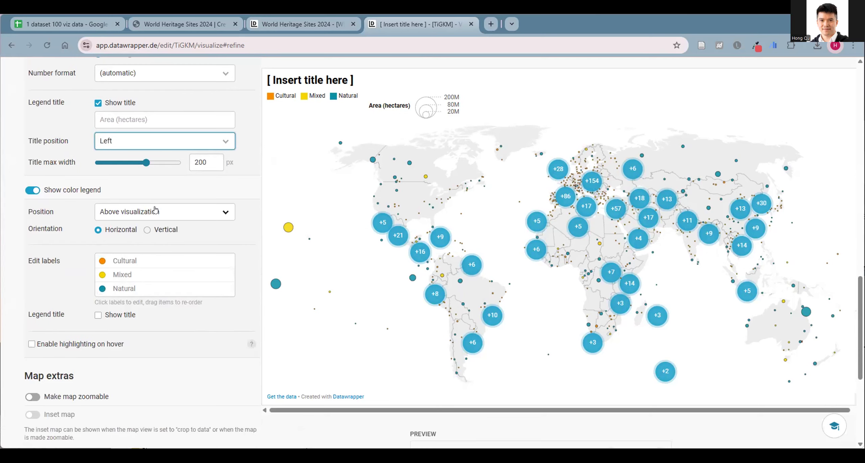
left_click(155, 210)
left_click(153, 251)
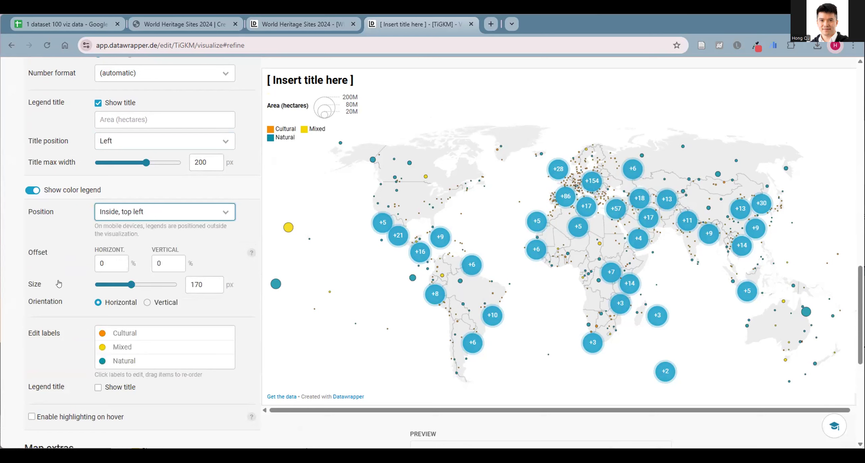
Step: Show the color legend's title and enable highlighting of categories on hover
scroll(71, 294, "down", 3)
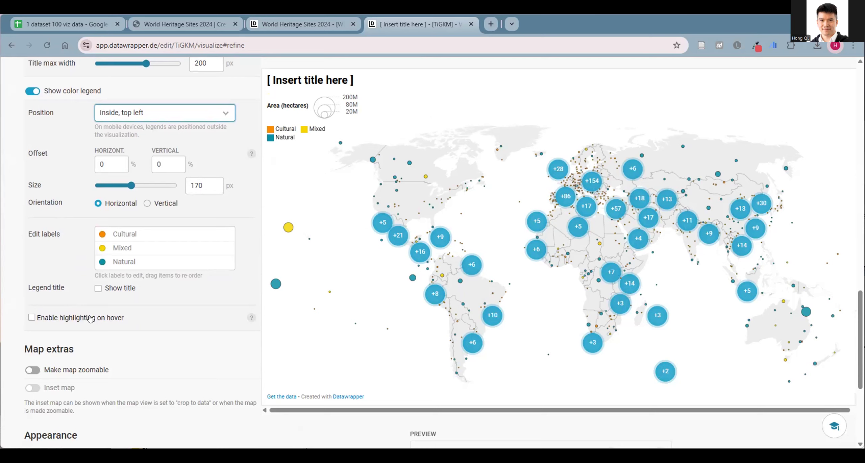
left_click(93, 289)
left_click(97, 288)
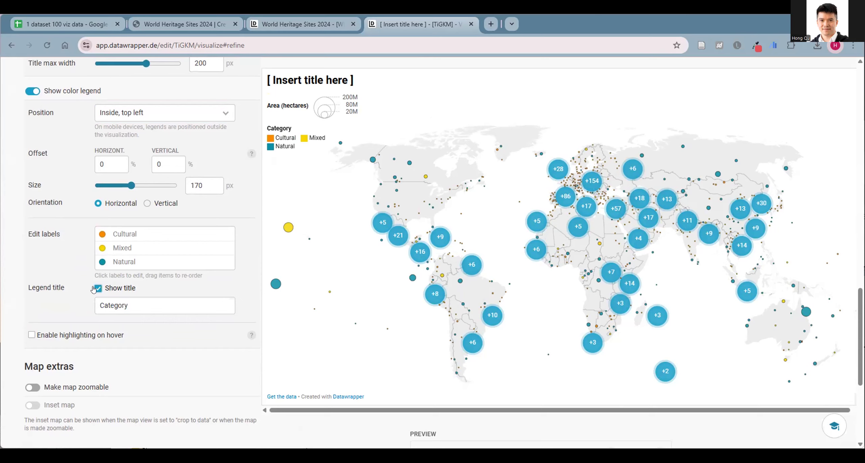
scroll(80, 353, "down", 2)
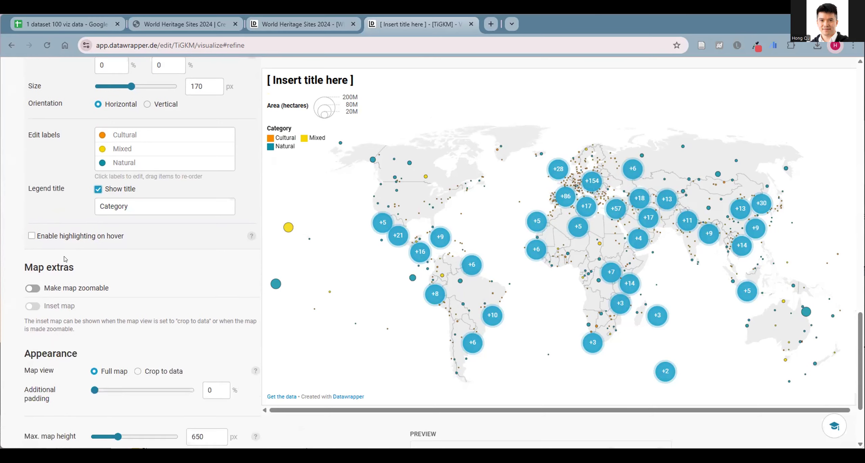
left_click(30, 237)
mouse_move(303, 138)
mouse_move(271, 137)
Step: Color the grouped symbols by the most common value
scroll(152, 304, "down", 3)
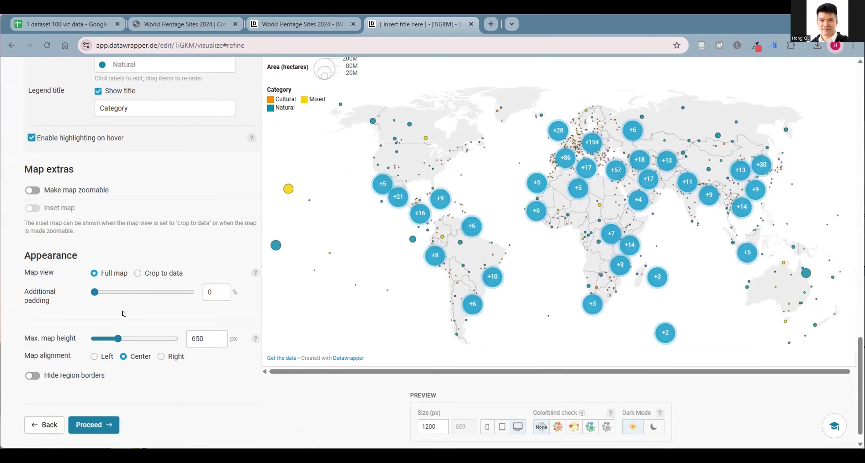
scroll(123, 314, "up", 10)
scroll(117, 247, "up", 9)
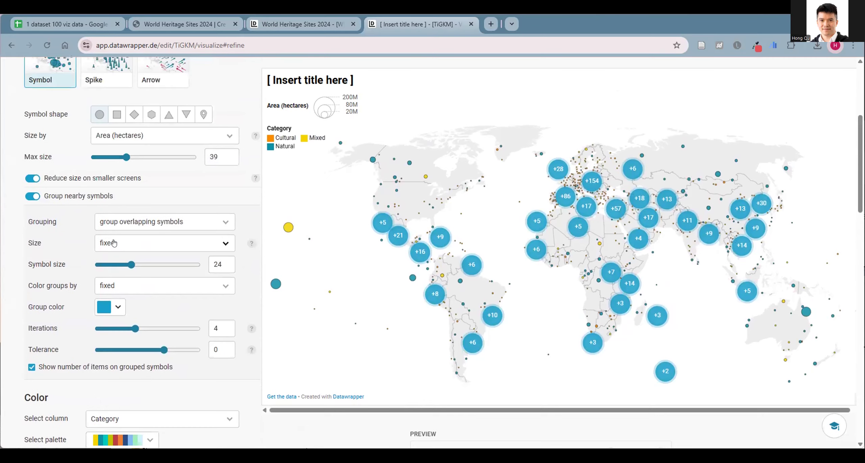
scroll(83, 305, "down", 5)
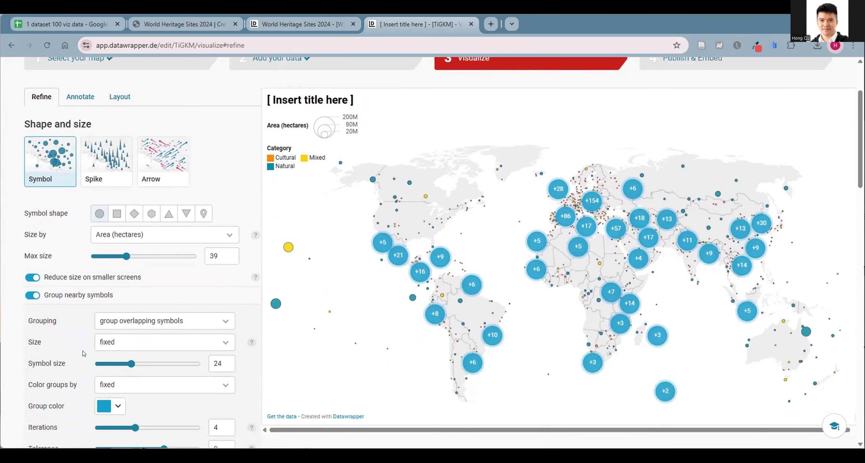
scroll(139, 314, "down", 3)
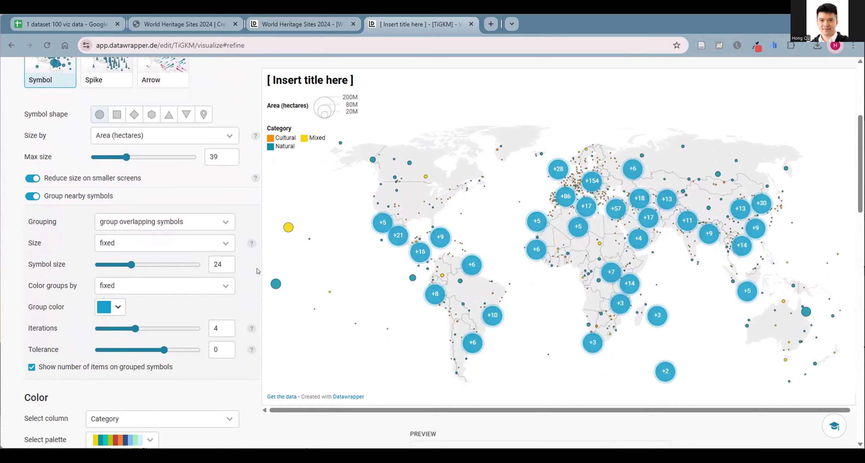
left_click(211, 286)
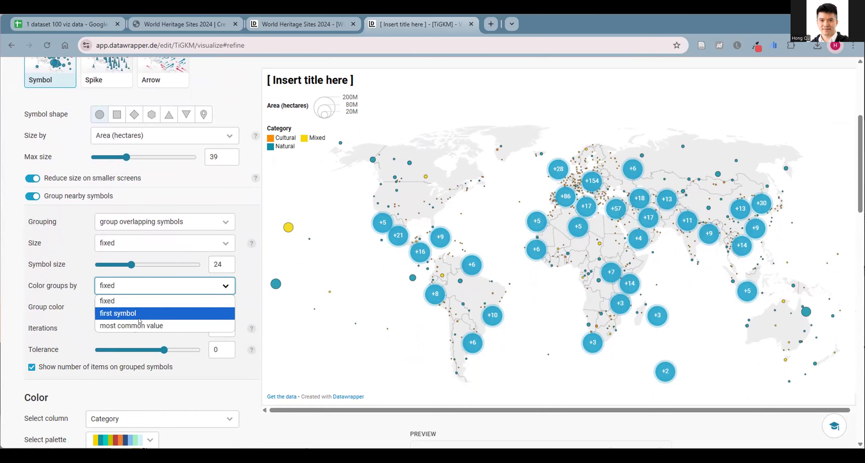
left_click(173, 324)
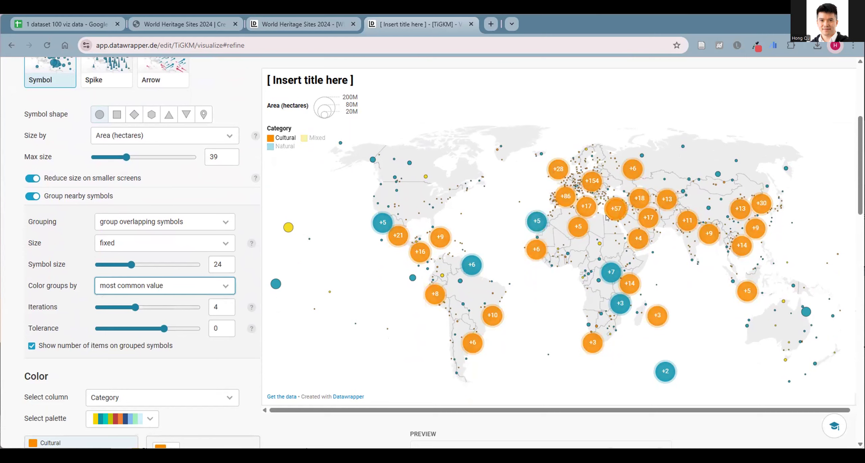
Step: Make the map zoomable in the map extras
scroll(156, 344, "down", 5)
scroll(156, 344, "down", 9)
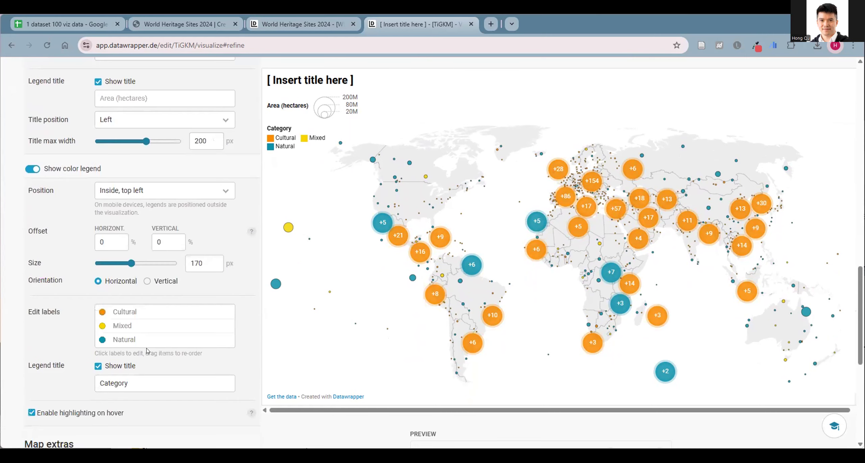
scroll(139, 350, "down", 10)
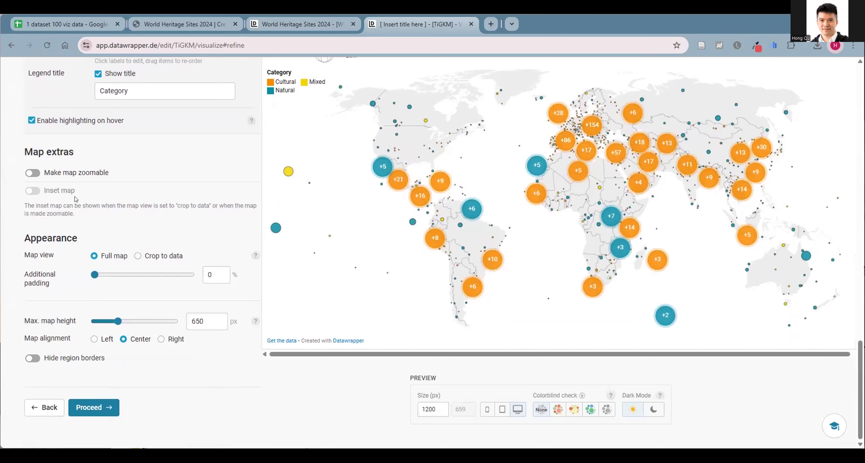
left_click(33, 174)
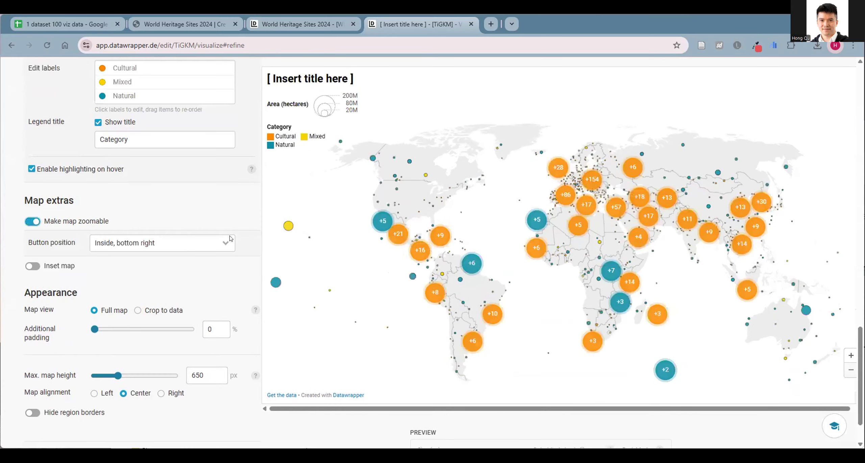
Step: Test the zoom controls by zooming in on the map preview, and reset it to the full view
left_click(850, 354)
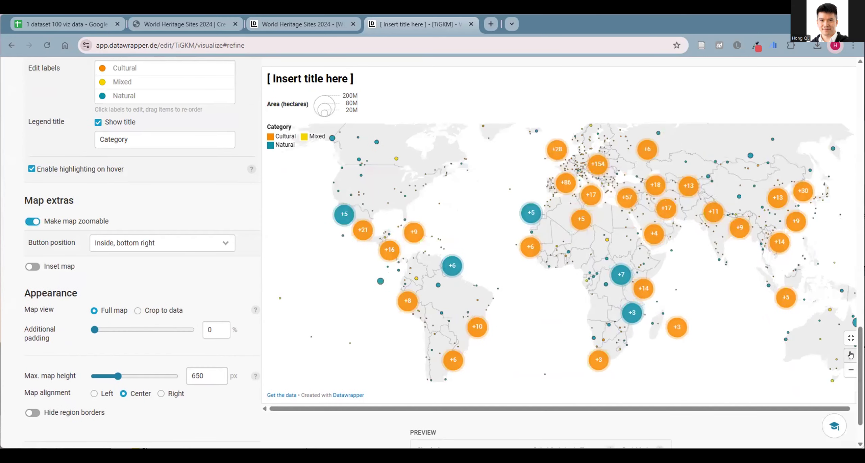
left_click(851, 354)
scroll(848, 338, "down", 2)
left_click(847, 316)
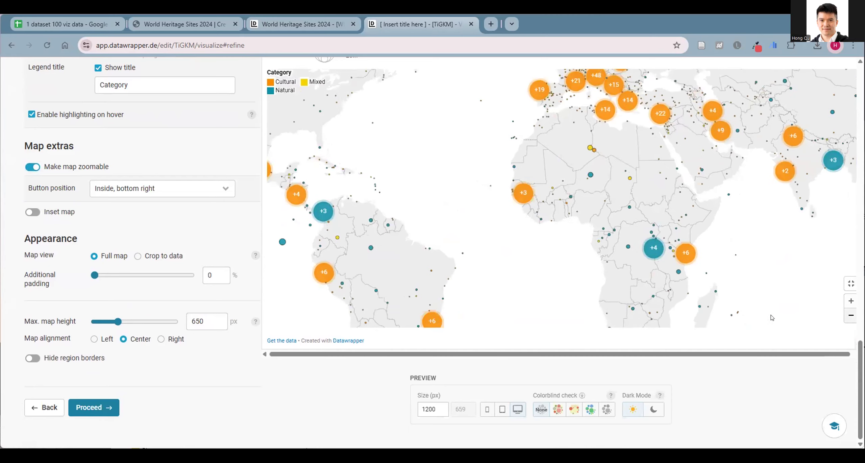
left_click(851, 283)
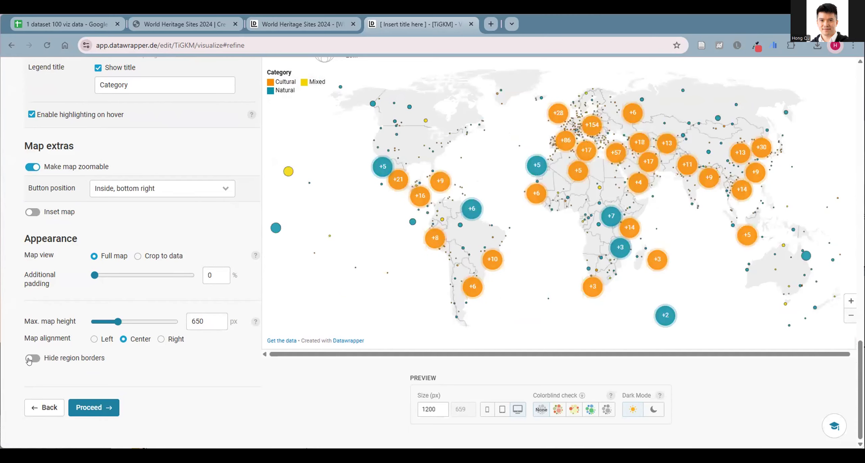
Step: Add an inset map with a size of 155 px and zoom in on Africa in the preview to check it
left_click(33, 212)
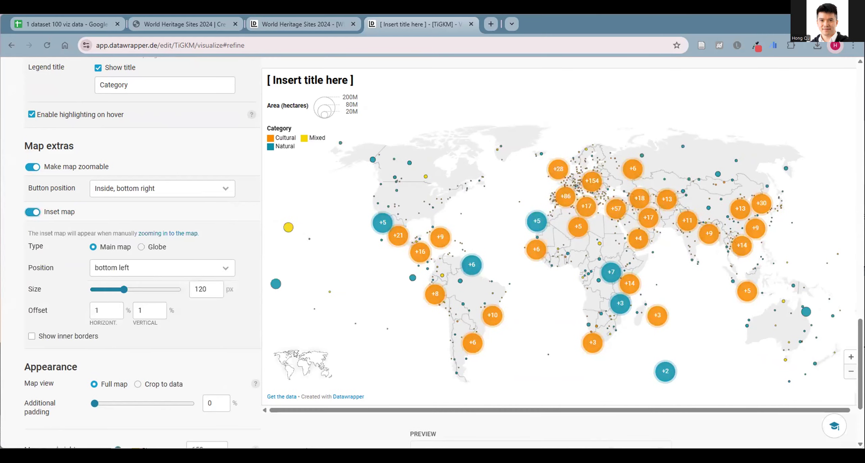
left_click_drag(124, 289, 147, 289)
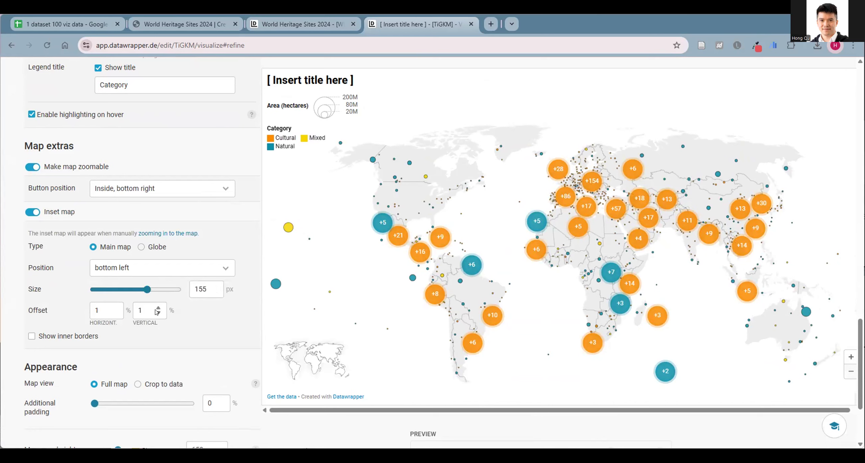
scroll(675, 302, "up", 8)
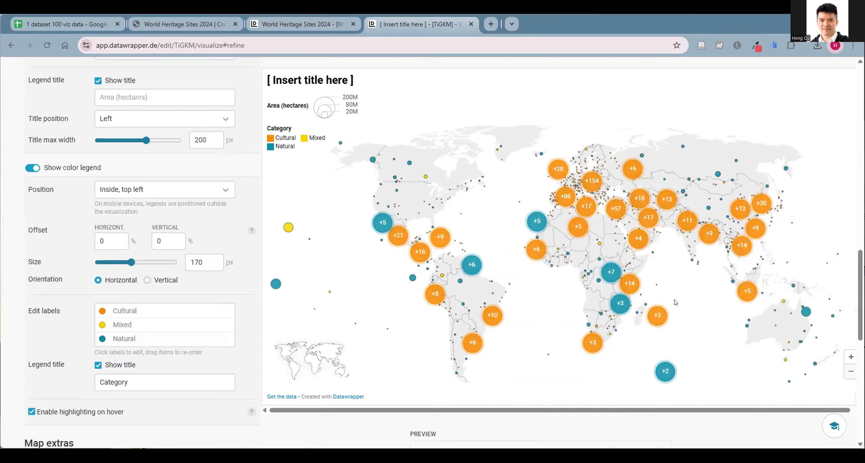
left_click(851, 356)
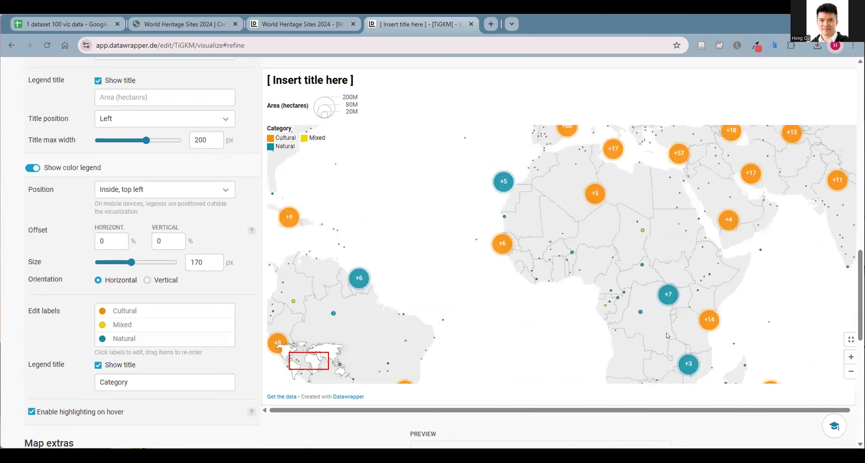
left_click_drag(474, 246, 393, 279)
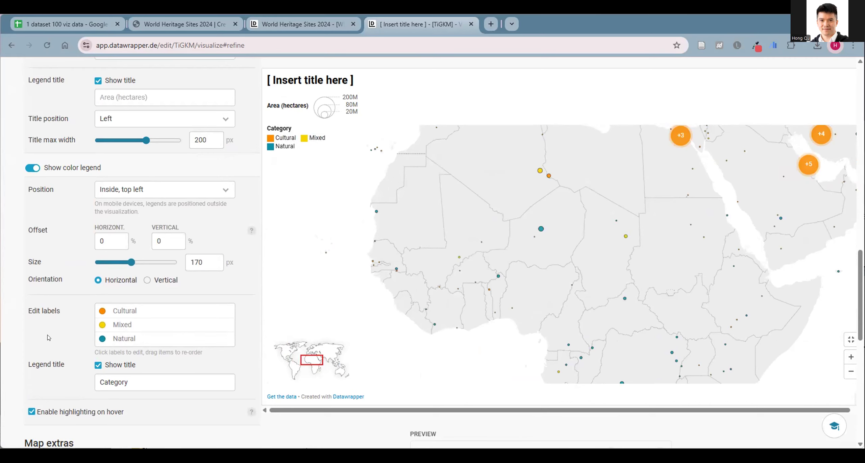
Step: Proceed to the map's layout settings and look through the output locale, theme, footer and share button options
scroll(49, 337, "down", 3)
scroll(114, 337, "down", 6)
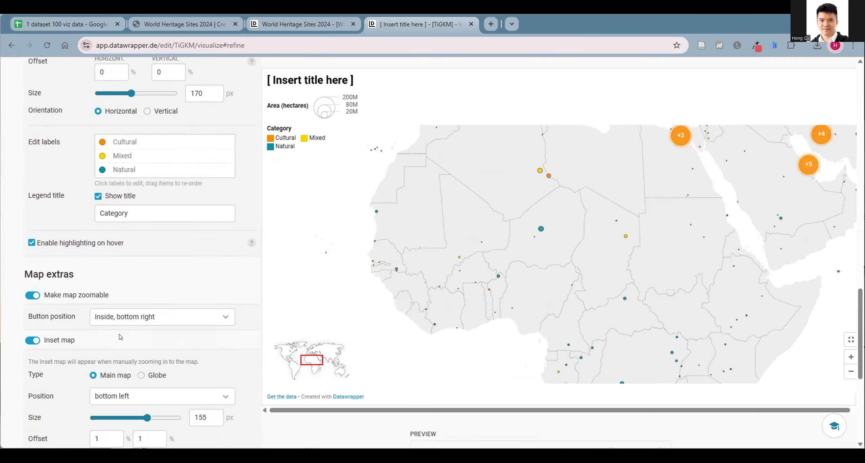
scroll(123, 343, "up", 3)
scroll(114, 355, "down", 8)
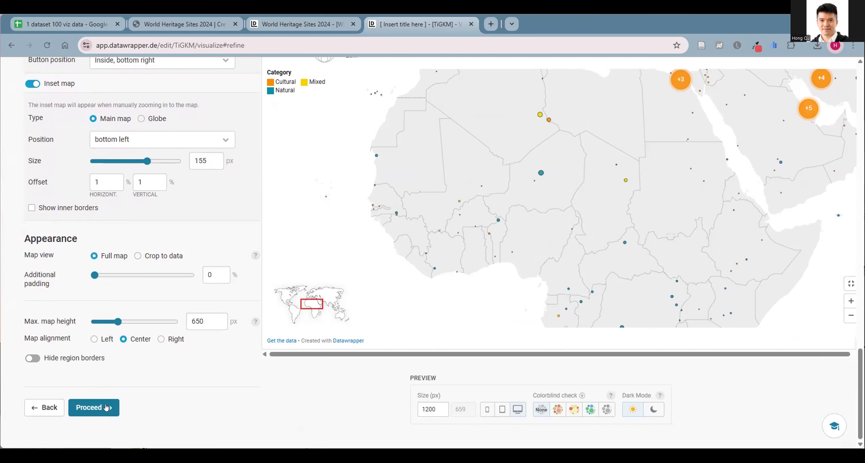
left_click(107, 407)
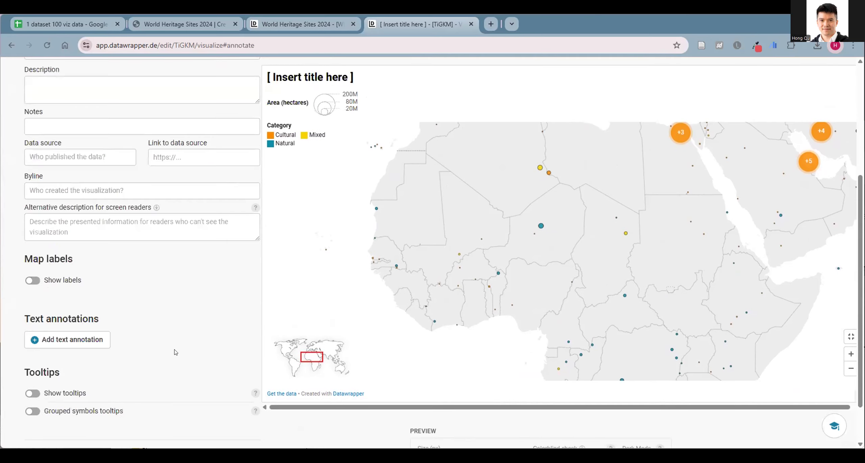
scroll(188, 327, "down", 2)
left_click(107, 405)
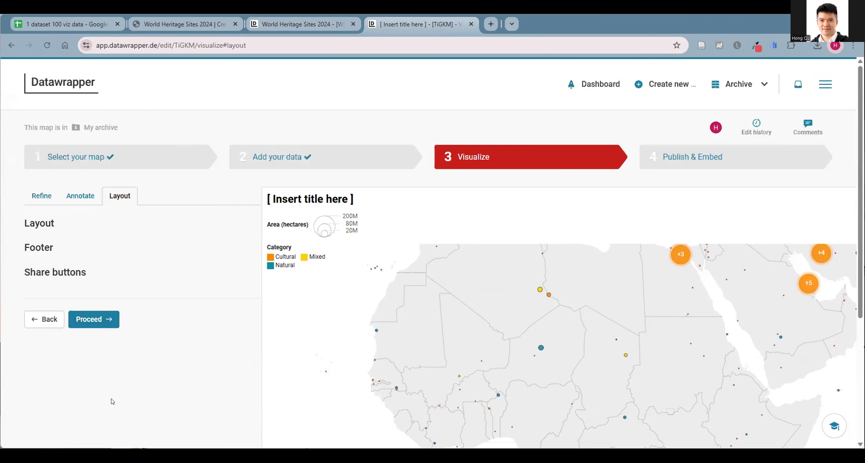
scroll(264, 329, "down", 4)
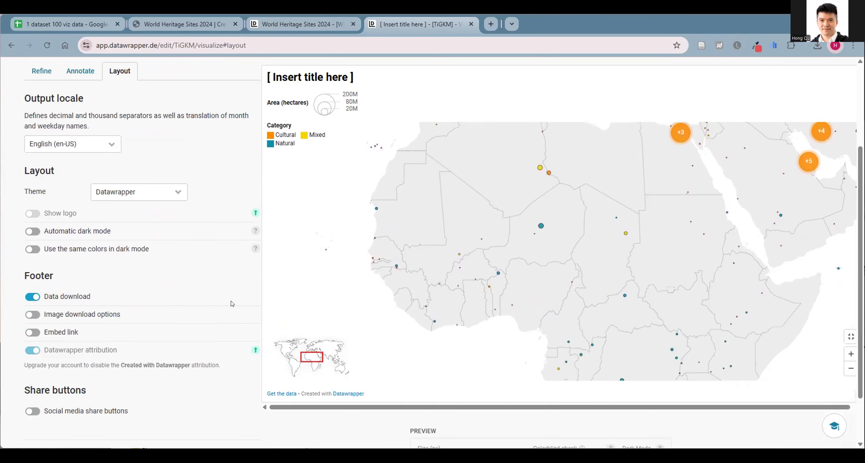
scroll(150, 254, "up", 4)
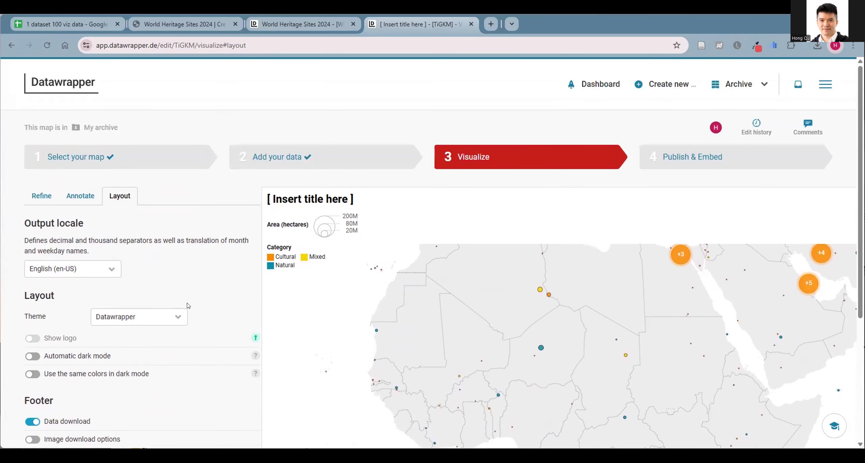
scroll(188, 305, "down", 6)
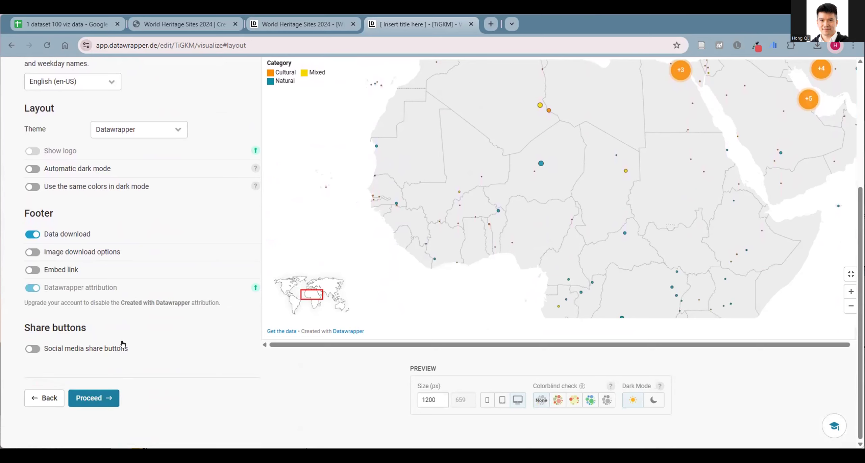
scroll(203, 343, "up", 1)
scroll(204, 343, "up", 5)
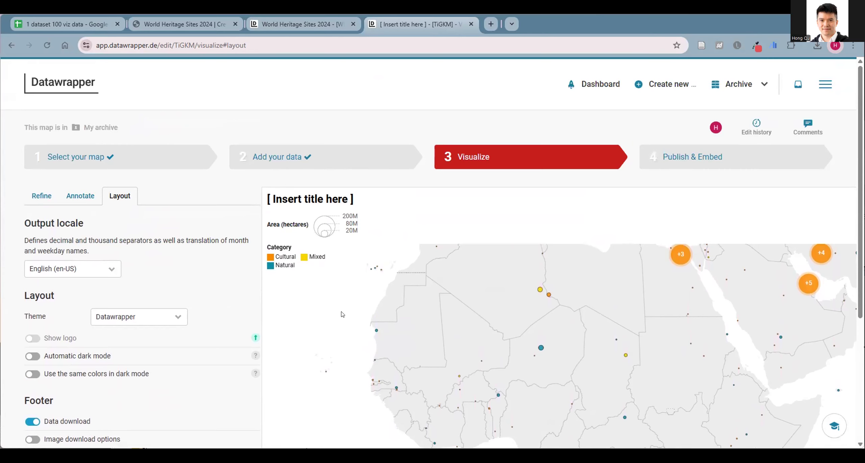
Step: Return to the annotation settings and turn on the map's place labels
left_click(75, 196)
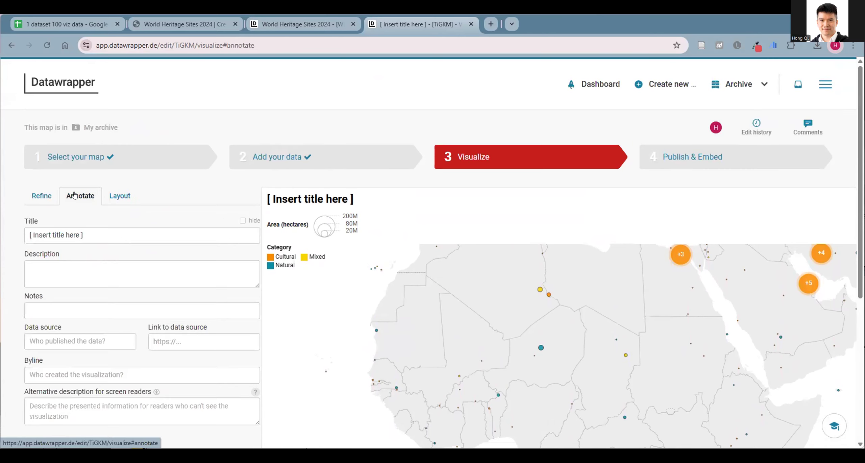
scroll(132, 248, "down", 5)
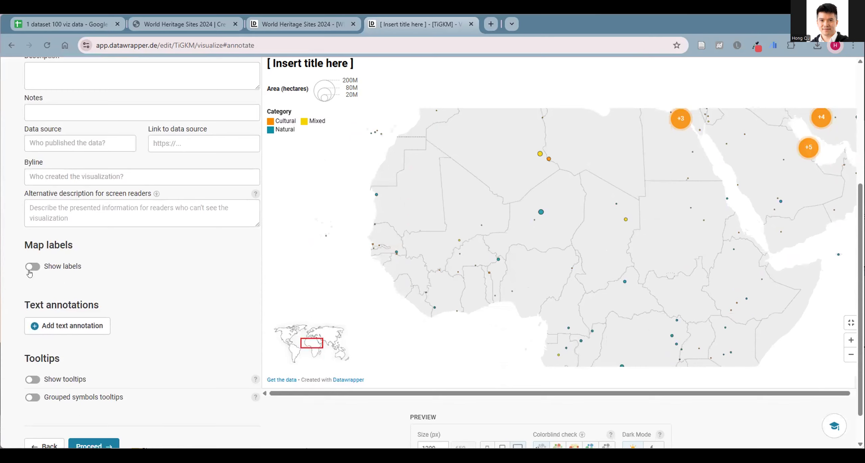
left_click(32, 267)
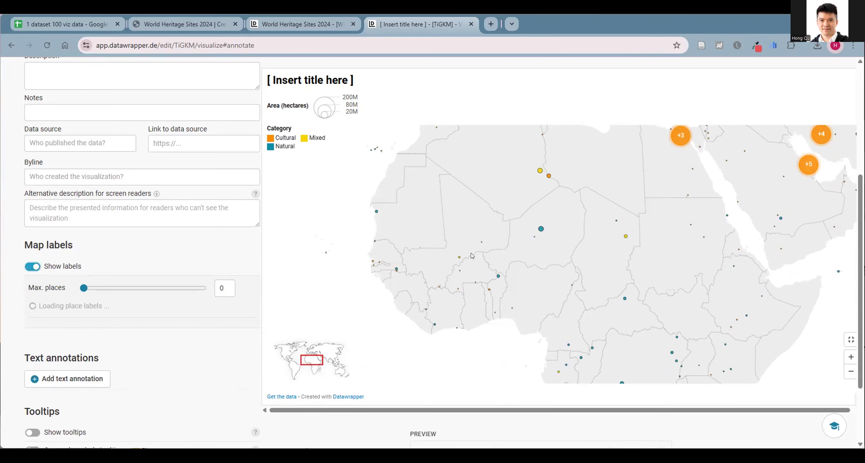
scroll(454, 272, "up", 3)
scroll(324, 313, "down", 5)
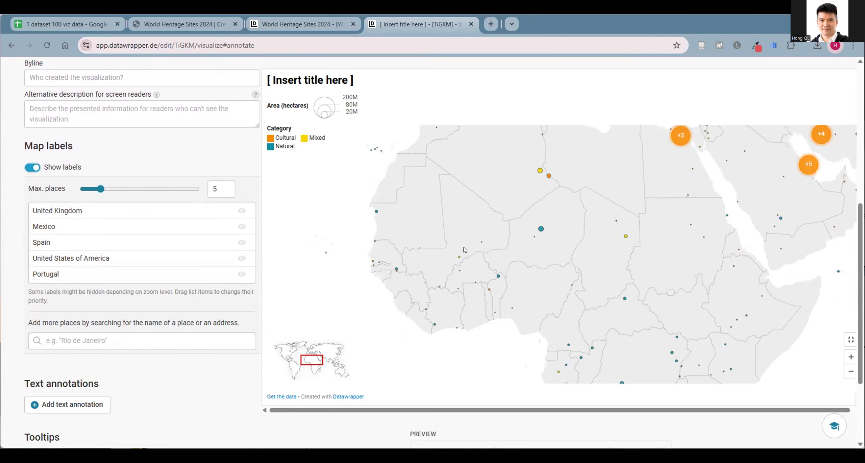
Step: Zoom the map preview back out and limit the place labels to a maximum of 2 places
left_click(850, 371)
left_click(850, 371)
left_click(850, 371)
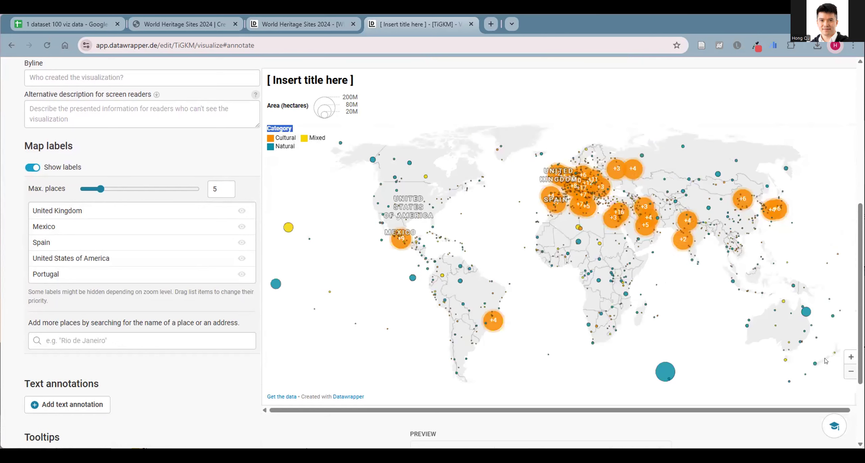
left_click_drag(101, 190, 84, 193)
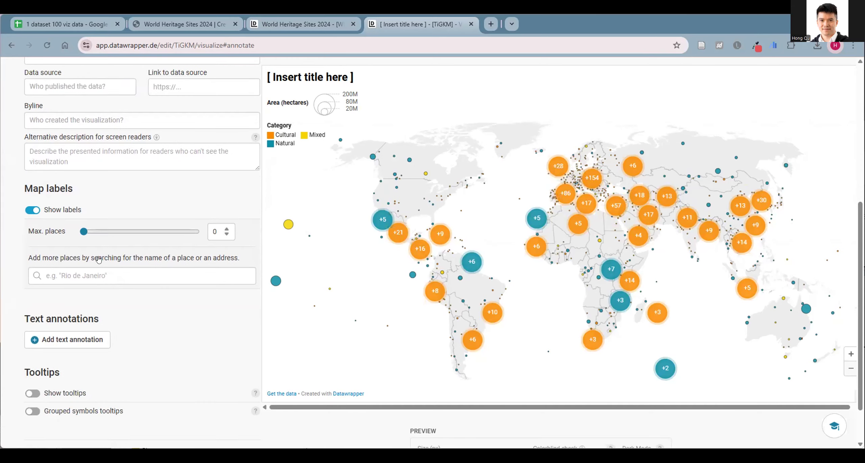
left_click_drag(83, 231, 91, 232)
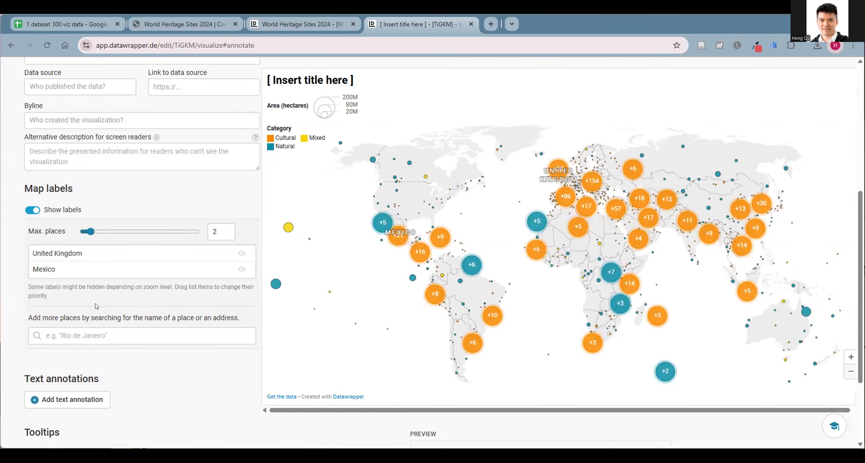
Step: Search for "syd" and add Sydney, Australia to the map's place labels
left_click(77, 327)
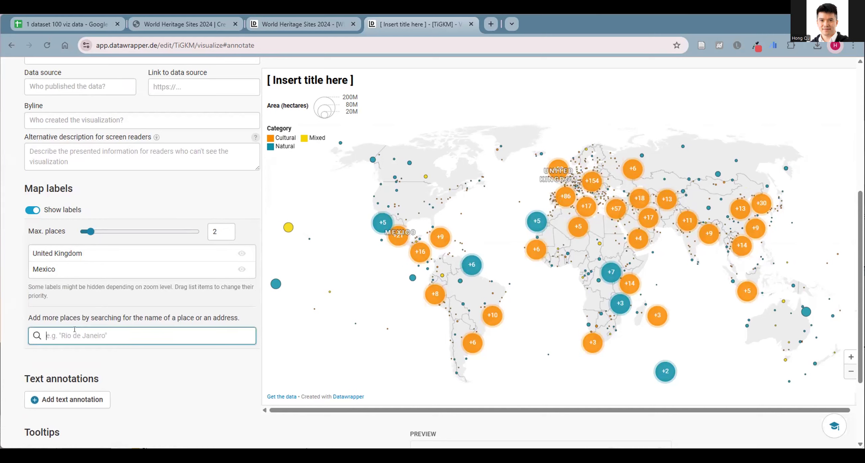
type("syd")
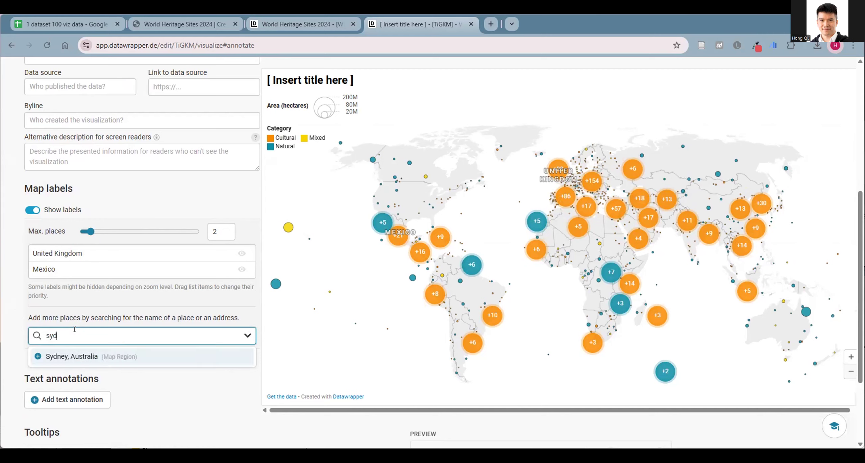
left_click(92, 355)
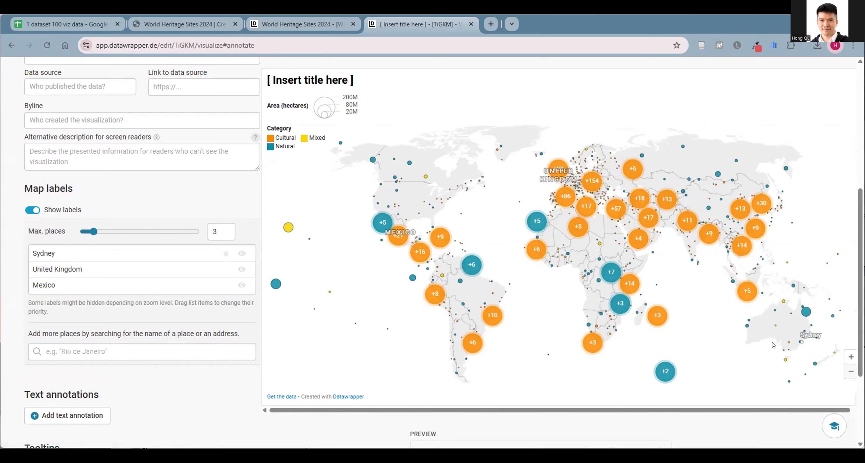
Step: Turn on tooltips for the symbols and use the Site variable as the tooltip title
scroll(149, 322, "down", 3)
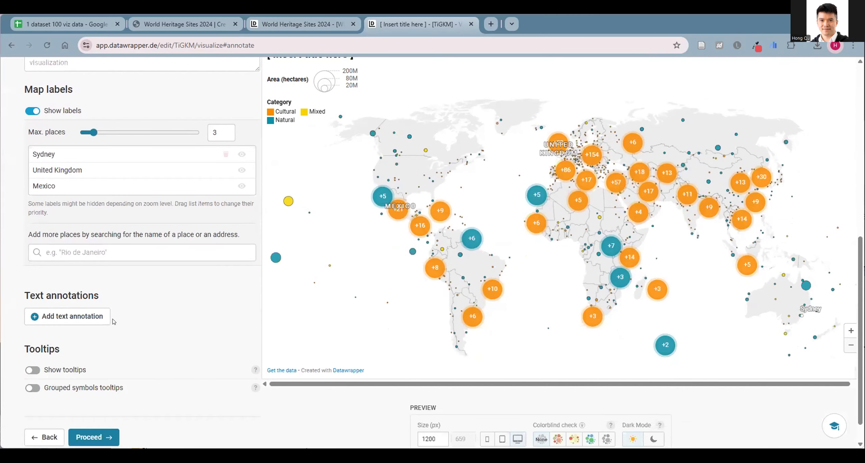
scroll(46, 359, "down", 1)
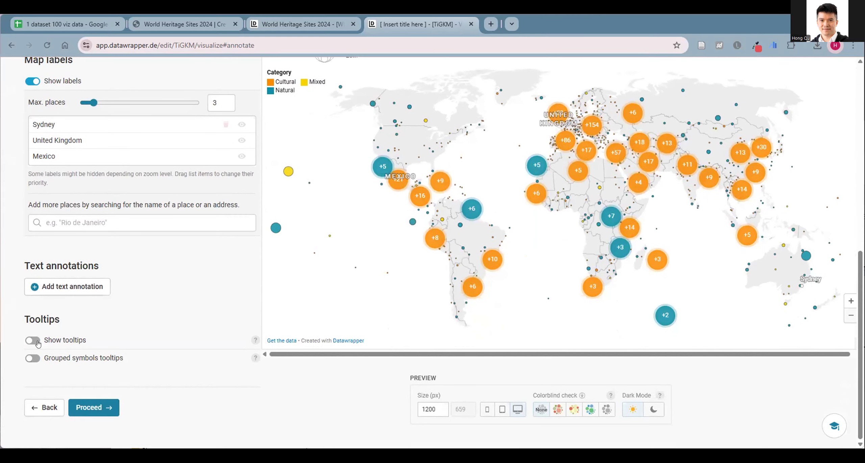
left_click(35, 341)
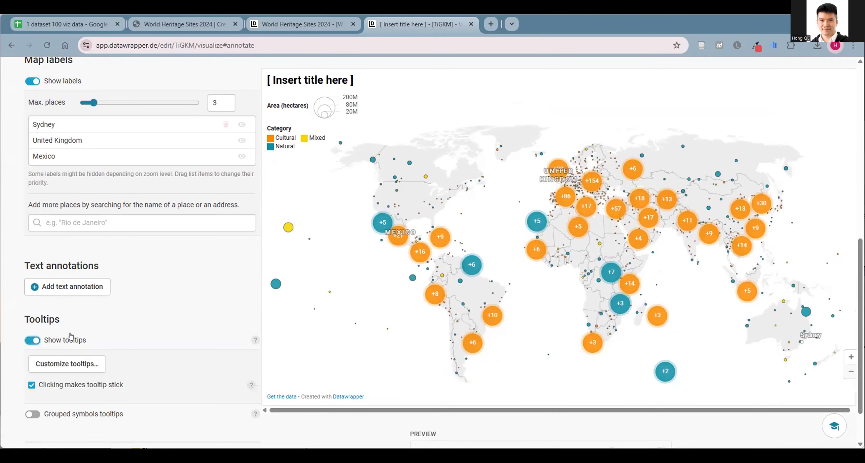
scroll(184, 304, "down", 2)
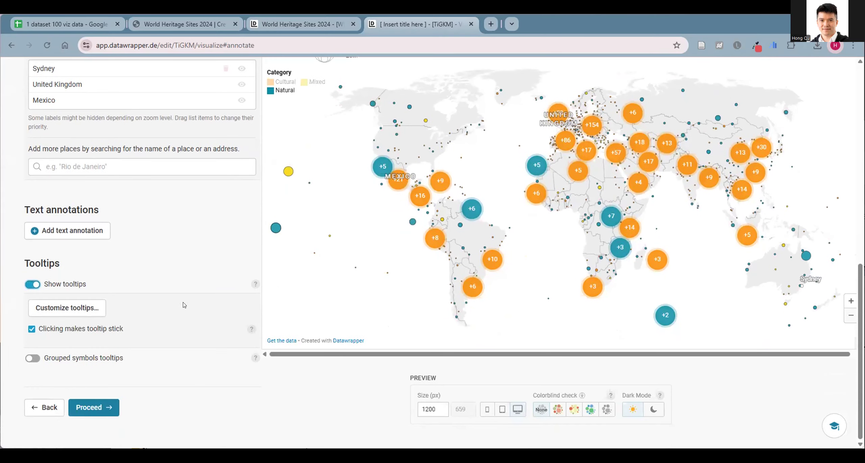
left_click(60, 309)
scroll(208, 337, "down", 3)
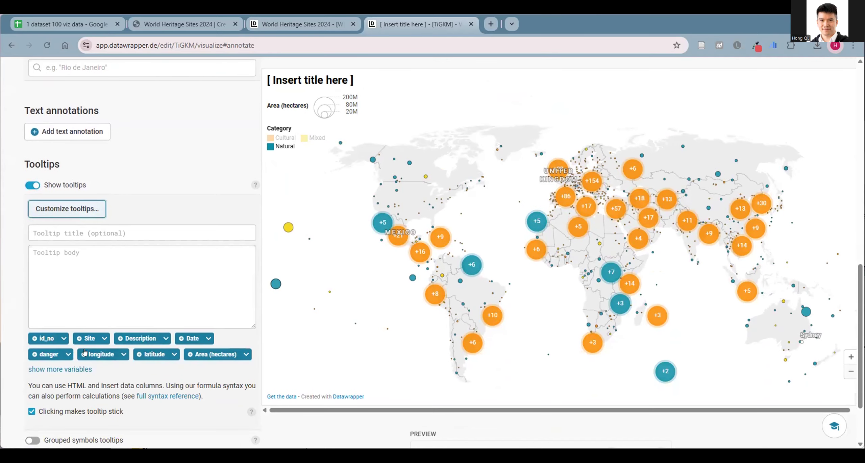
left_click(80, 232)
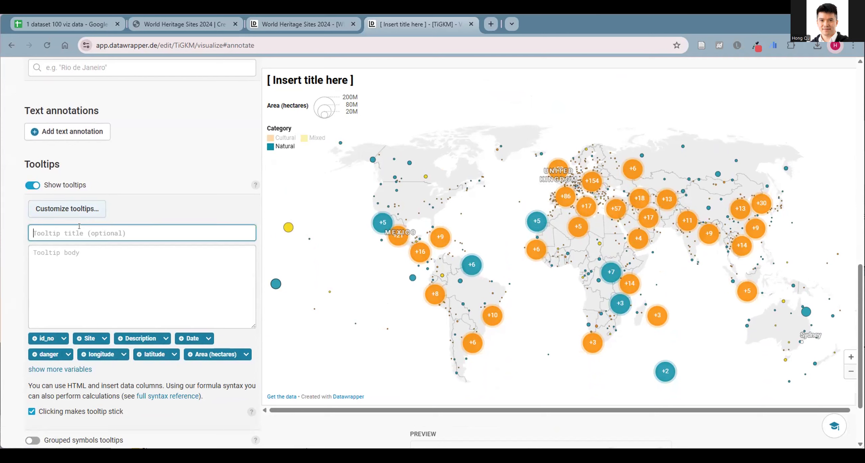
left_click(91, 336)
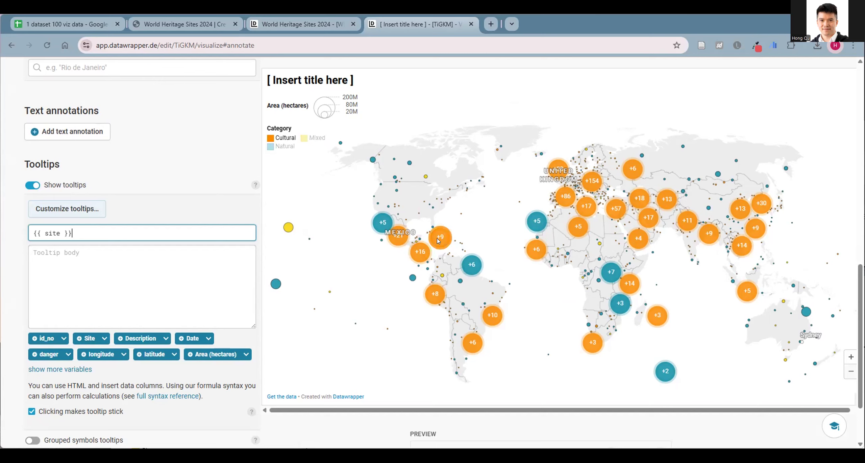
Step: Insert the Description variable into the tooltip body and check the tooltip on the map
mouse_move(429, 196)
left_click(118, 257)
left_click(139, 338)
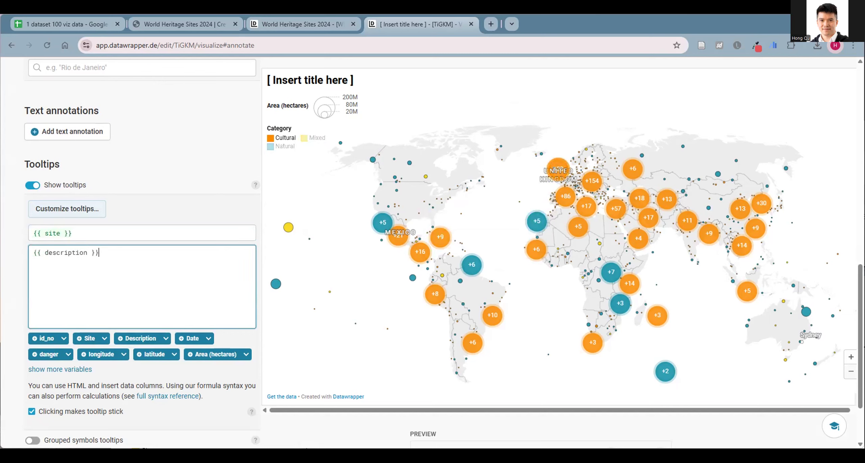
mouse_move(575, 160)
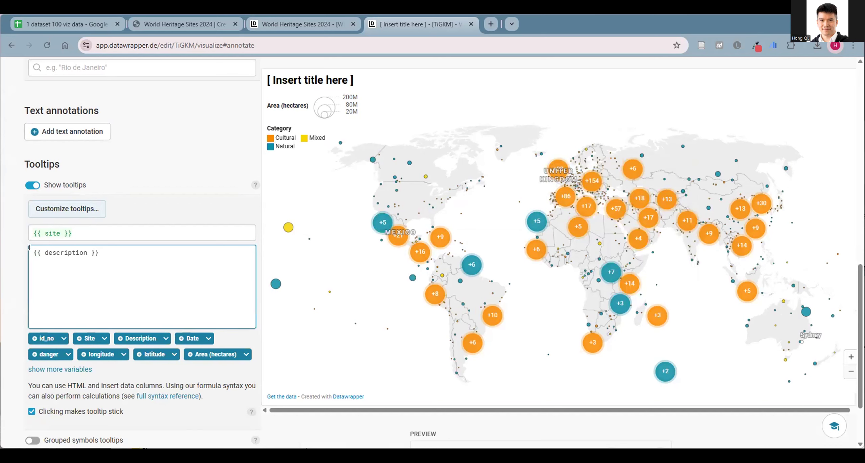
Step: Add a bold date line <b>{{ date }}</b> followed by <br> above the description in the tooltip body
key("Return")
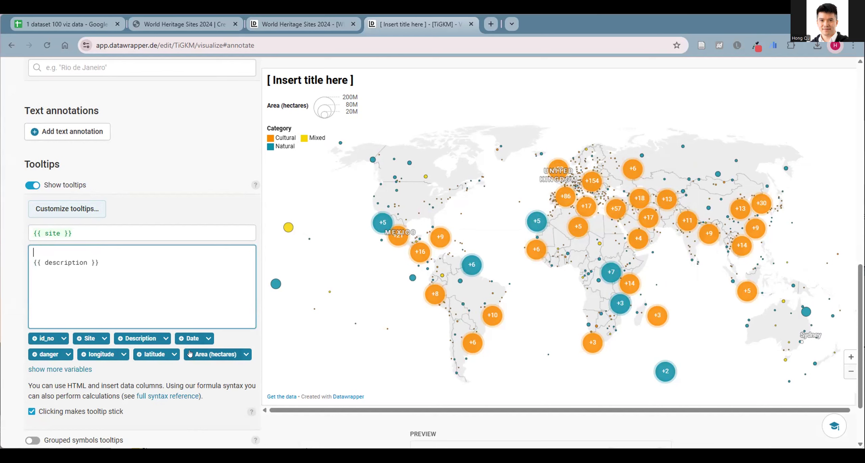
scroll(228, 364, "down", 2)
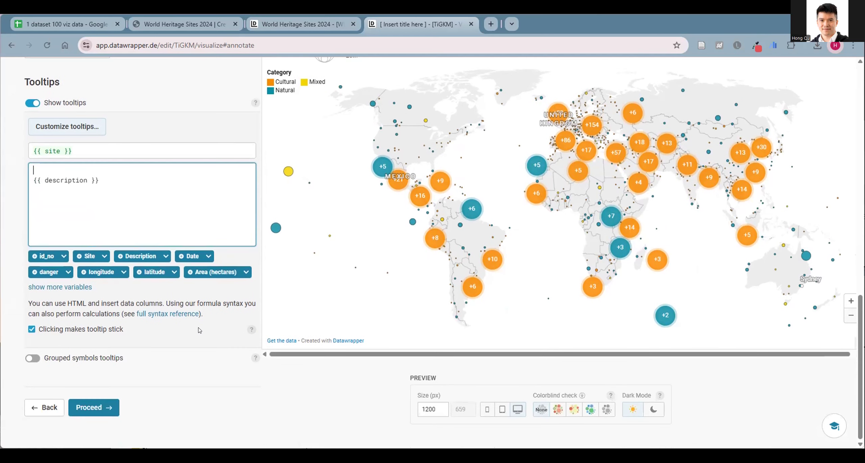
left_click(193, 256)
type("<b>")
key("Return")
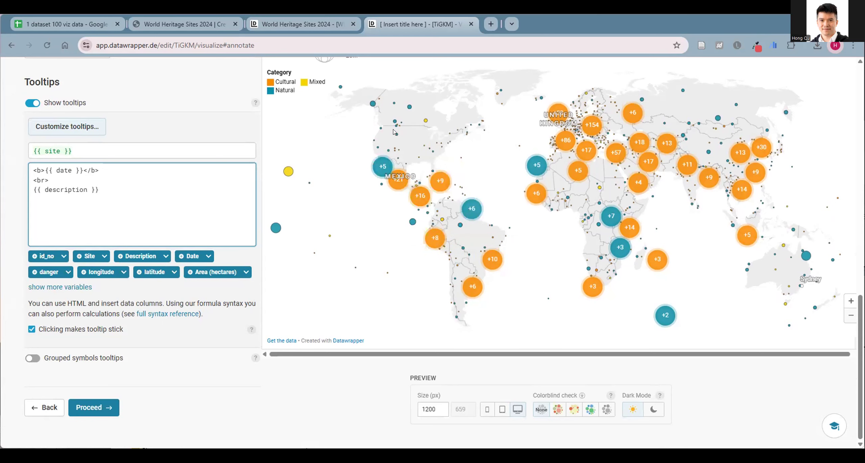
Step: Replace the date in the tooltip body with the year-only format {{ FORMAT(date, "YYYY") }} and check the tooltip on the map
mouse_move(397, 135)
left_click_drag(78, 164, 44, 163)
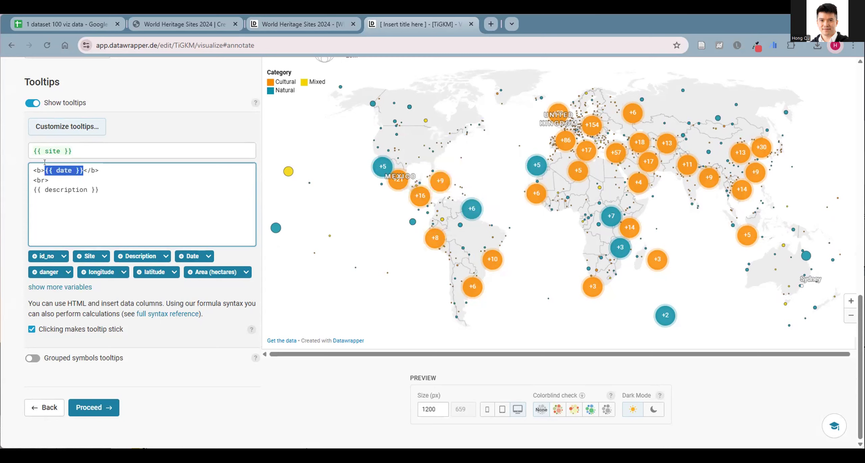
key("BackSpace")
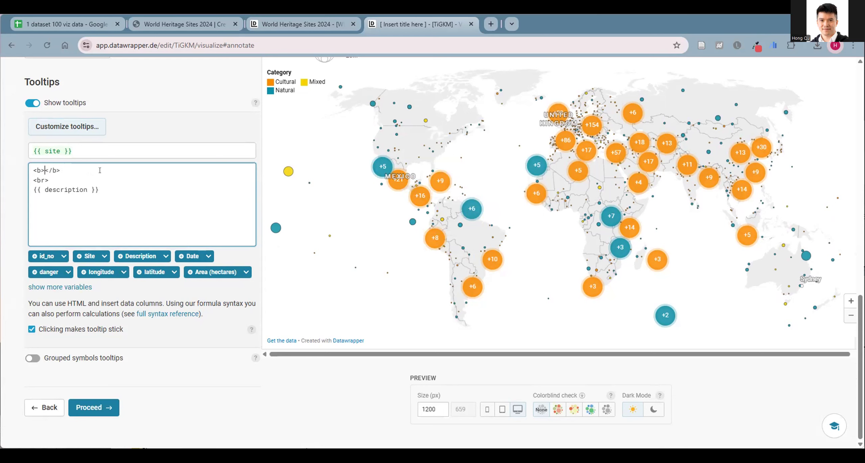
left_click(208, 256)
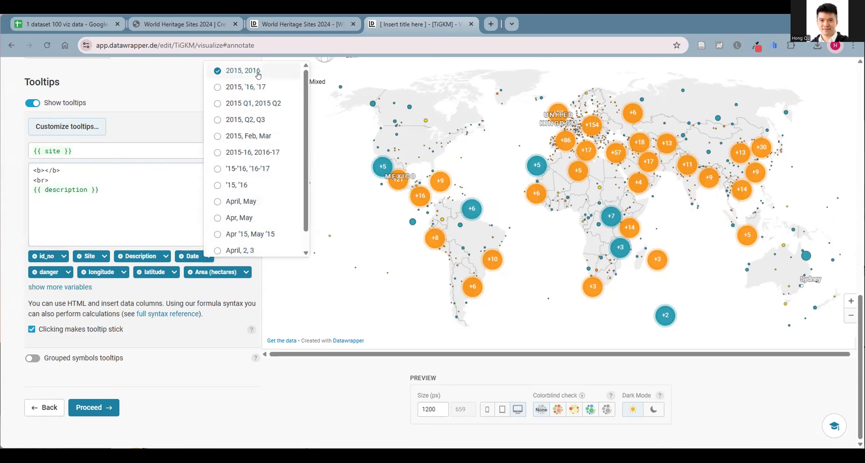
left_click(242, 71)
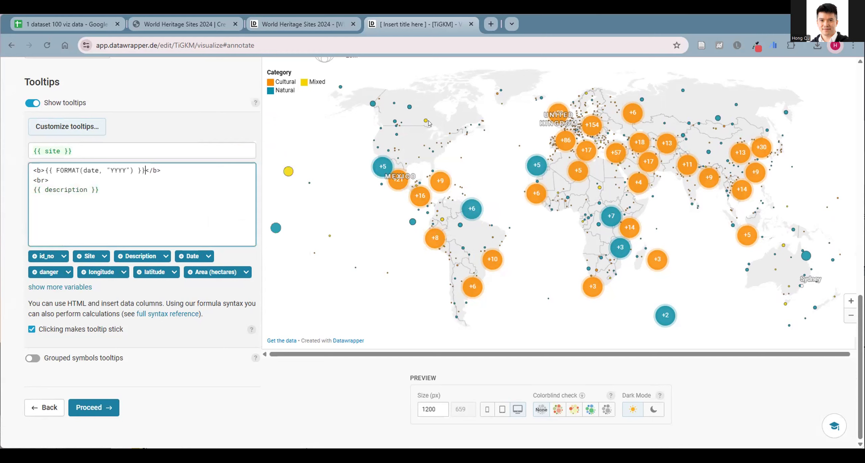
mouse_move(409, 107)
left_click(98, 411)
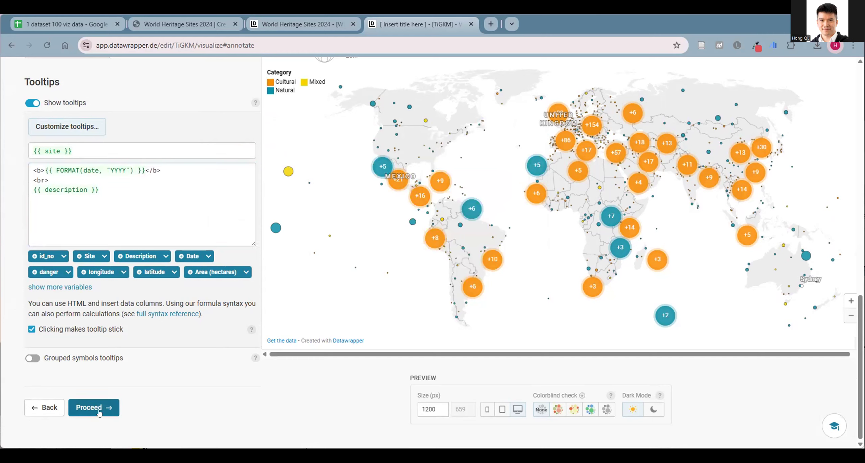
Step: Turn on tooltips for grouped symbols and look through their title, body and "first" variable options
left_click(33, 358)
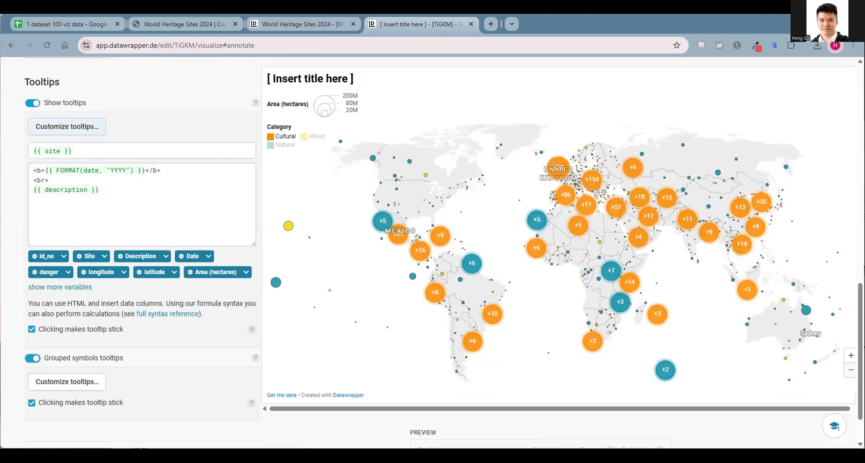
left_click(59, 382)
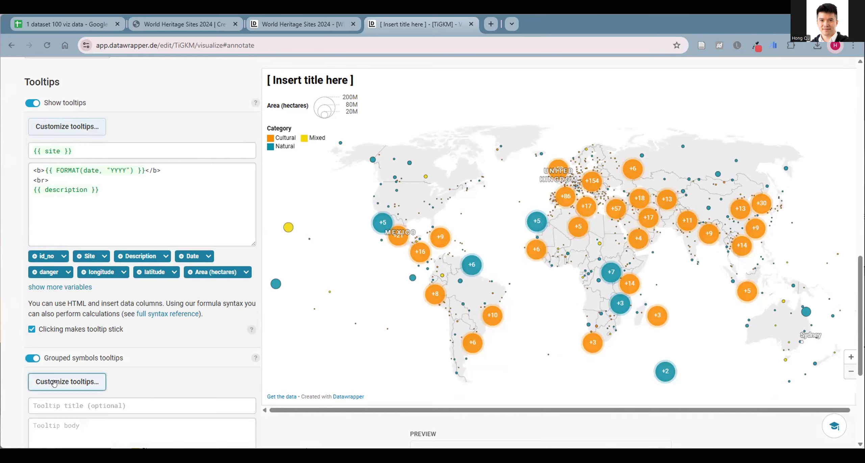
scroll(91, 369, "down", 3)
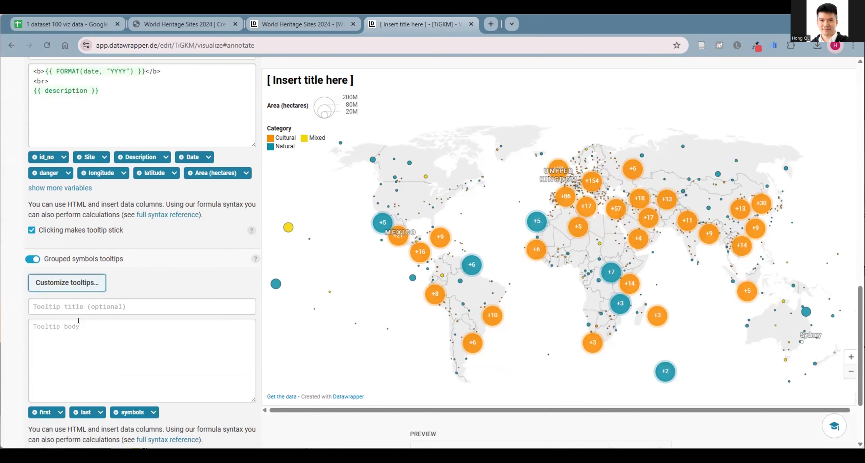
left_click(60, 412)
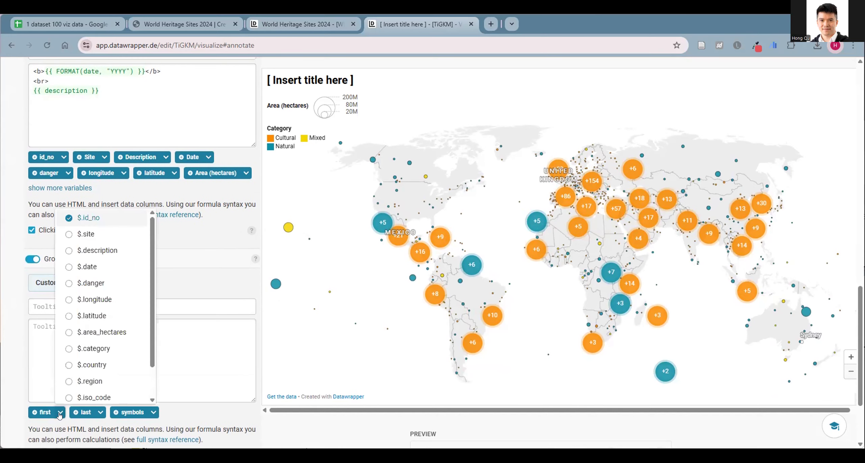
left_click(48, 391)
left_click(68, 307)
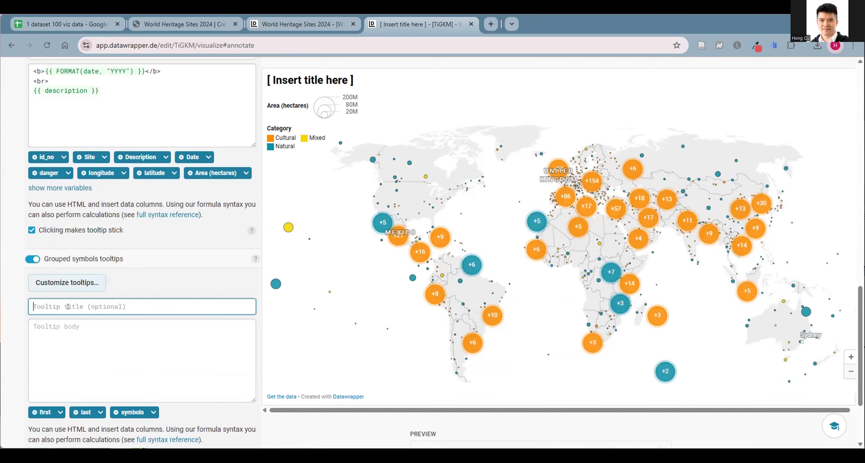
scroll(118, 334, "down", 3)
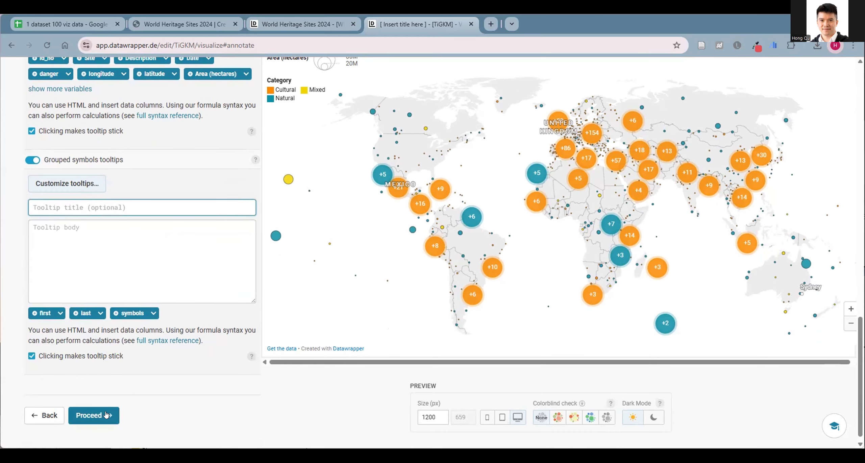
Step: Turn off both the regular and the grouped symbols tooltips, and proceed to the layout settings
left_click(29, 160)
left_click(29, 159)
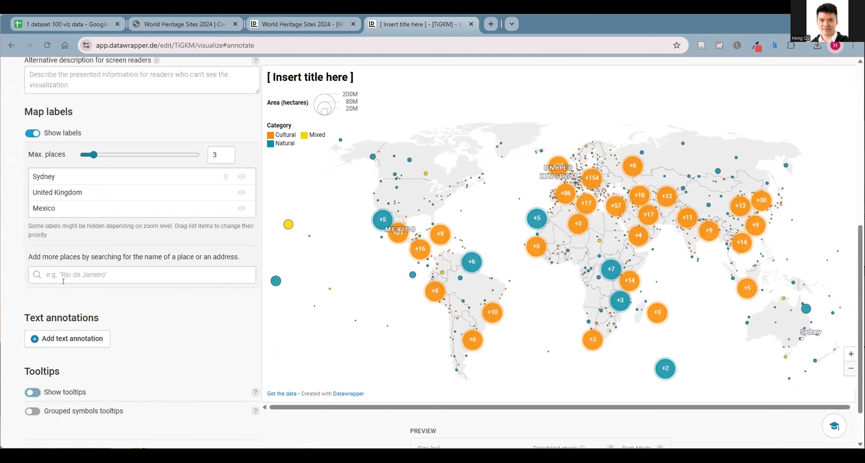
scroll(63, 281, "down", 2)
left_click(90, 405)
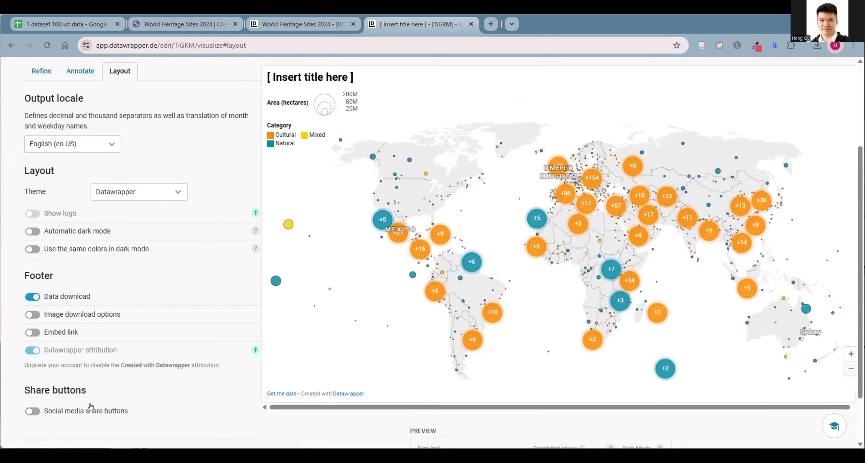
Step: Keep the layout settings as they are, continue to the publishing stage and publish the map
scroll(130, 362, "down", 2)
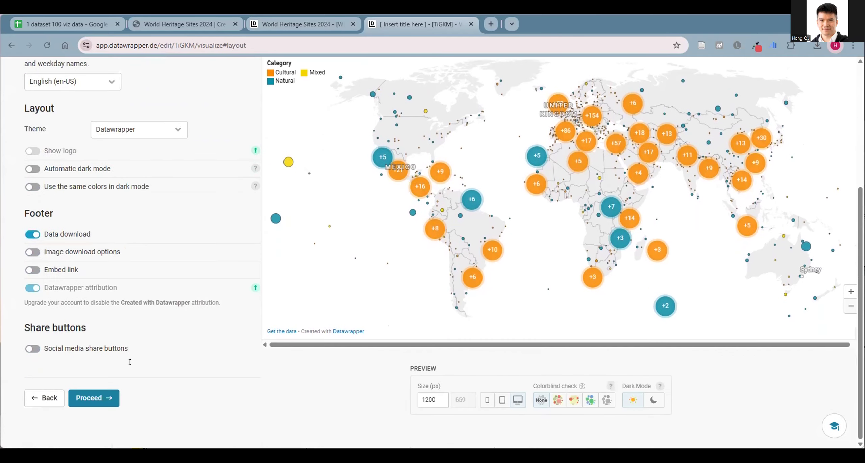
left_click(102, 400)
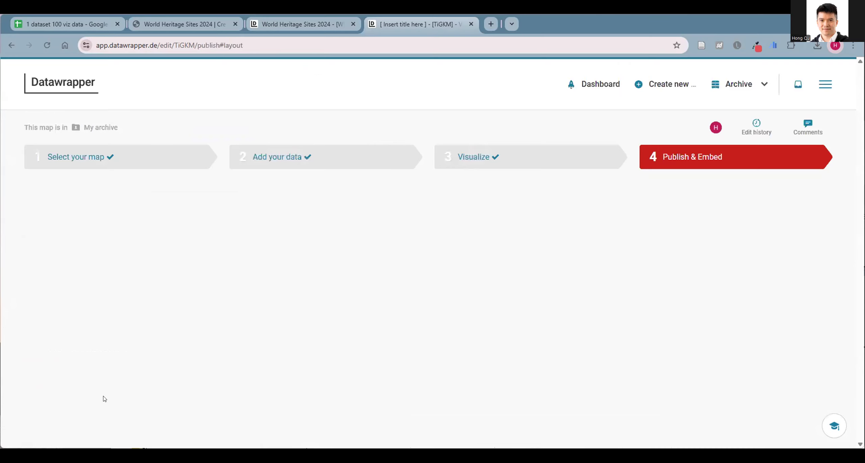
scroll(193, 326, "down", 3)
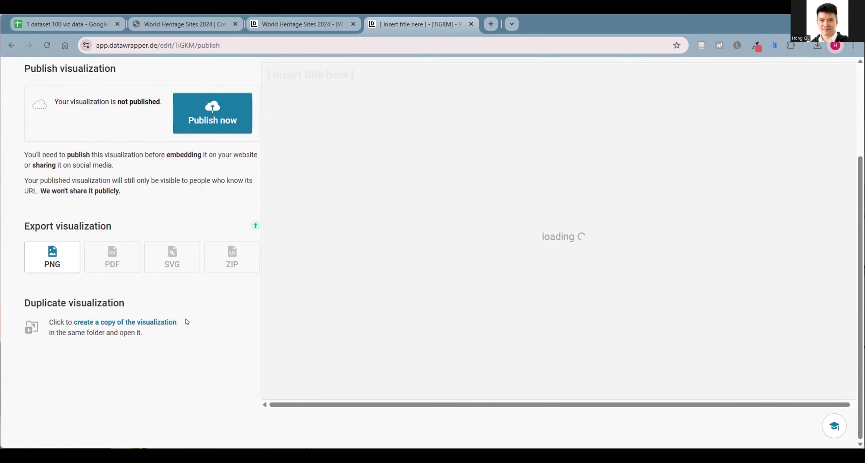
left_click(202, 115)
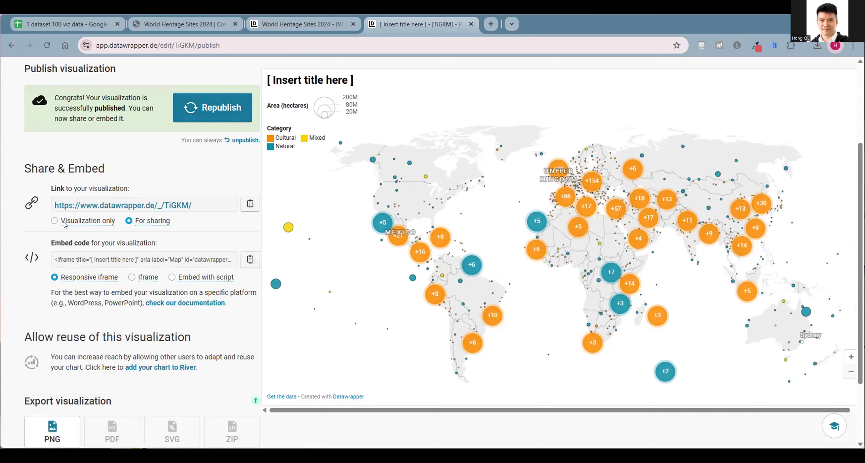
Step: Open the published map through its visualization-only link and check how it adapts to different browser window sizes
left_click(54, 220)
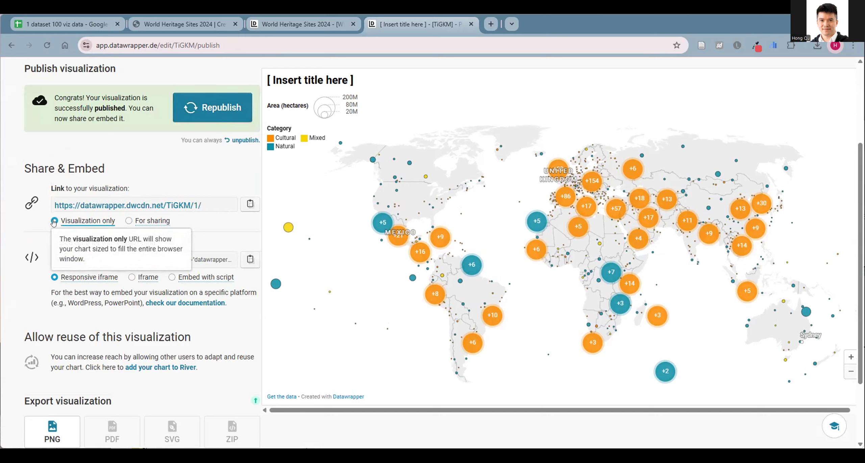
left_click(227, 205)
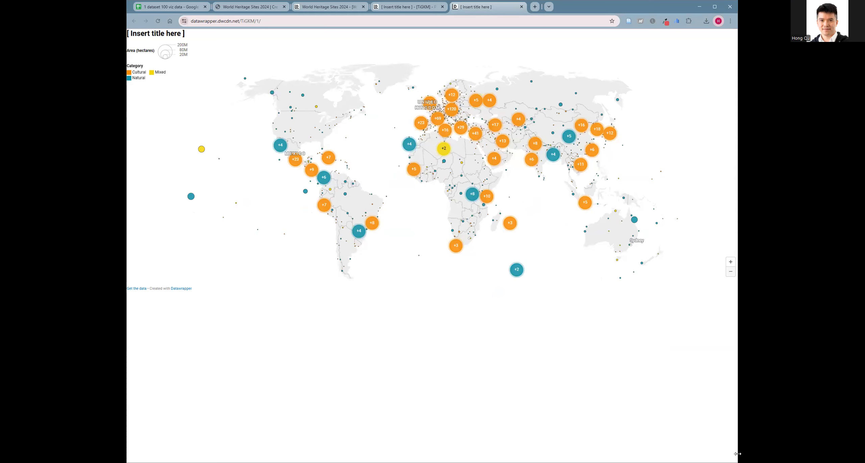
left_click_drag(738, 454, 699, 454)
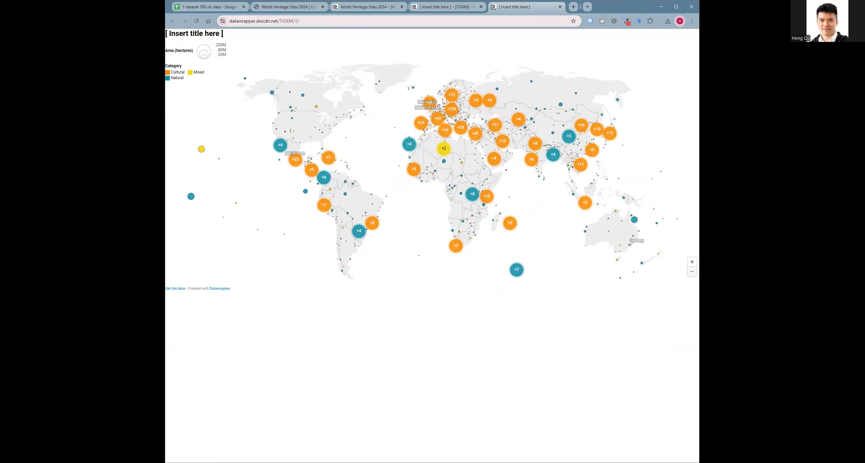
left_click(219, 453)
key("super+Up")
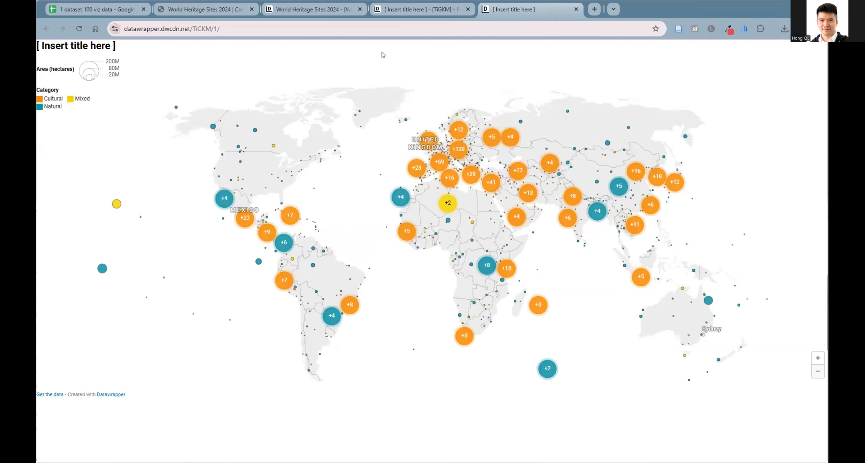
Step: Return to the publishing page, switch the link to the sharing version, open it and look over the published map page
left_click(380, 8)
left_click(155, 190)
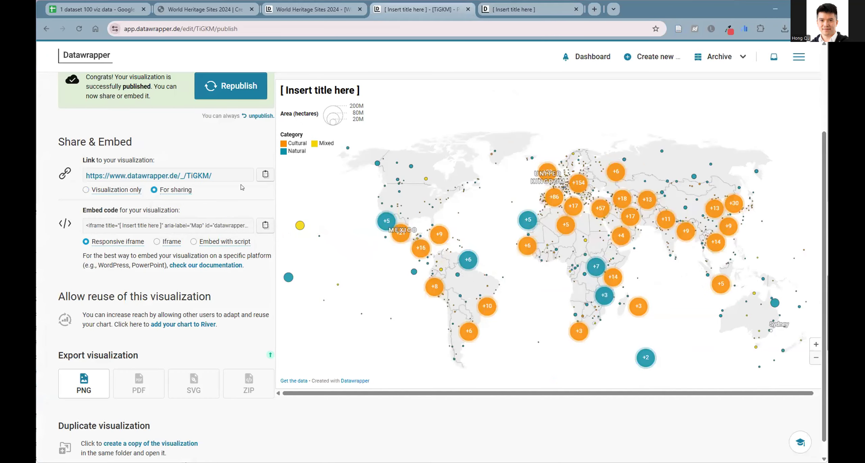
left_click(238, 175)
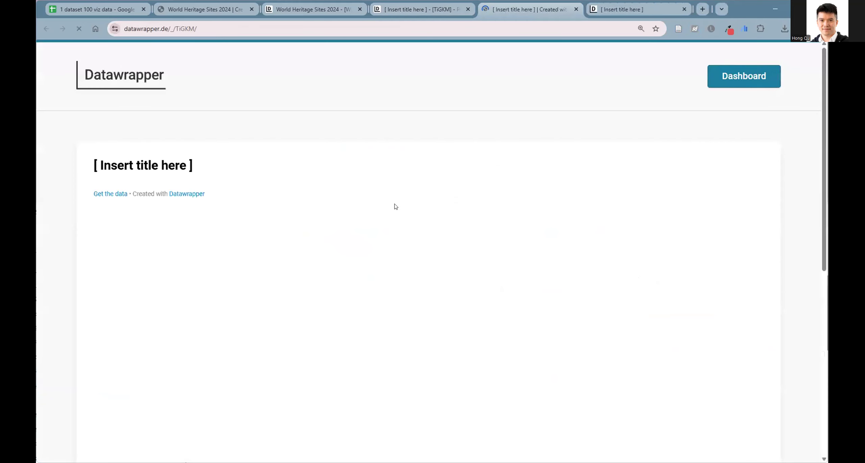
scroll(651, 319, "down", 5)
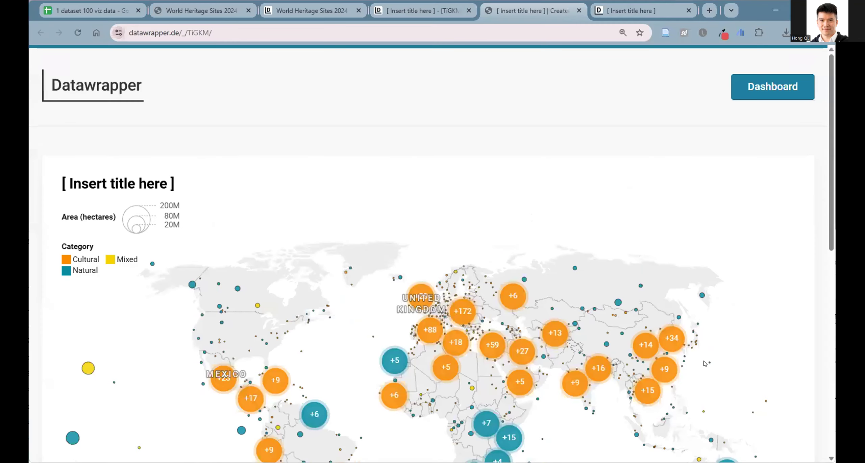
scroll(729, 371, "down", 4)
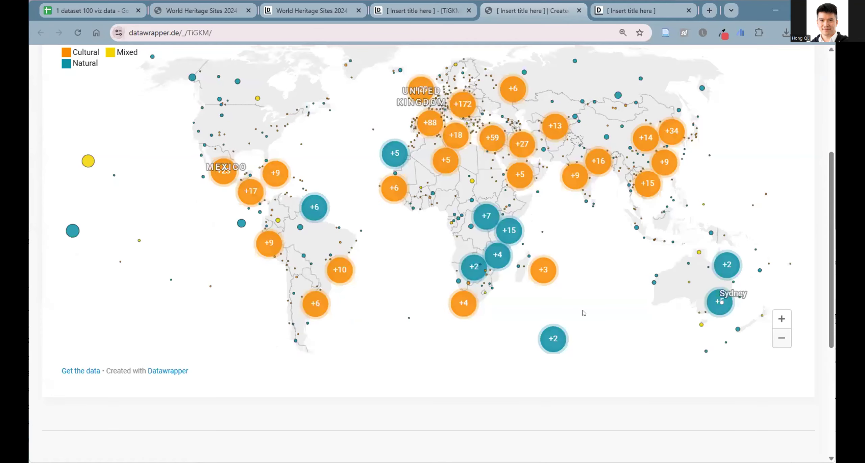